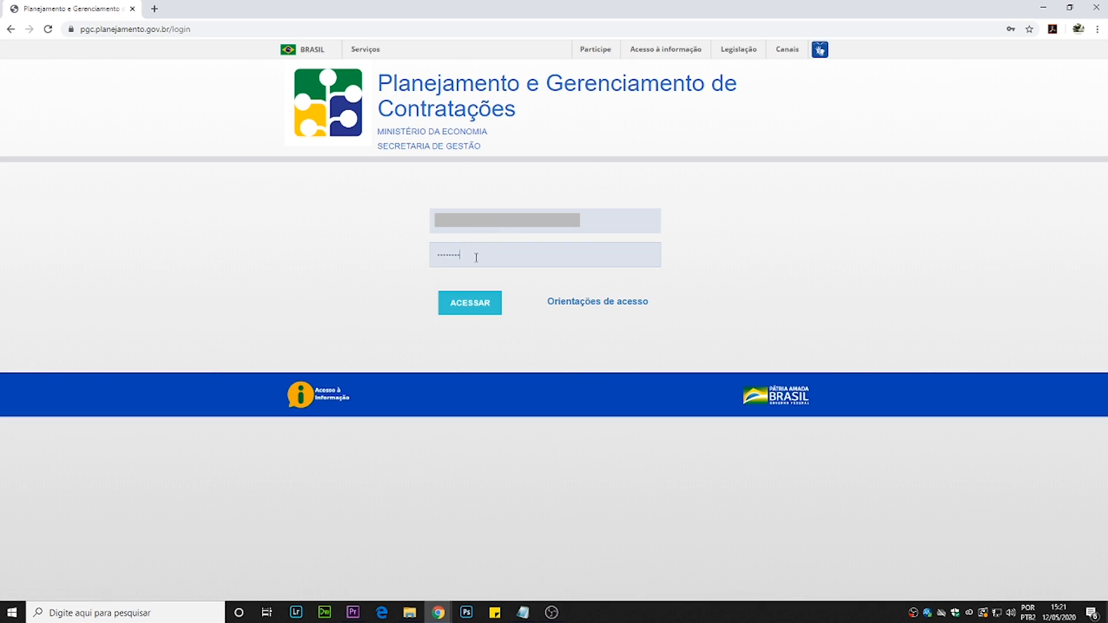
Sign in with the credentials already filled in and open the annual plan Plano Anual 2021
{"action": "left_click", "coordinate": [448, 267]}
{"action": "left_click", "coordinate": [474, 304]}
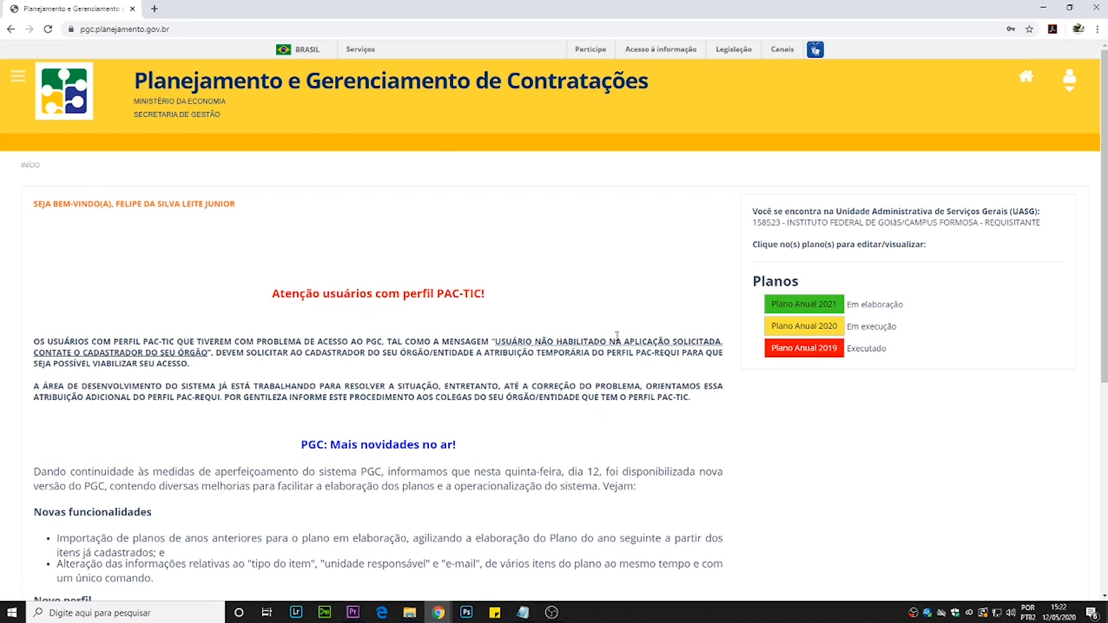
{"action": "scroll", "coordinate": [616, 338], "scroll_direction": "down", "scroll_amount": 2}
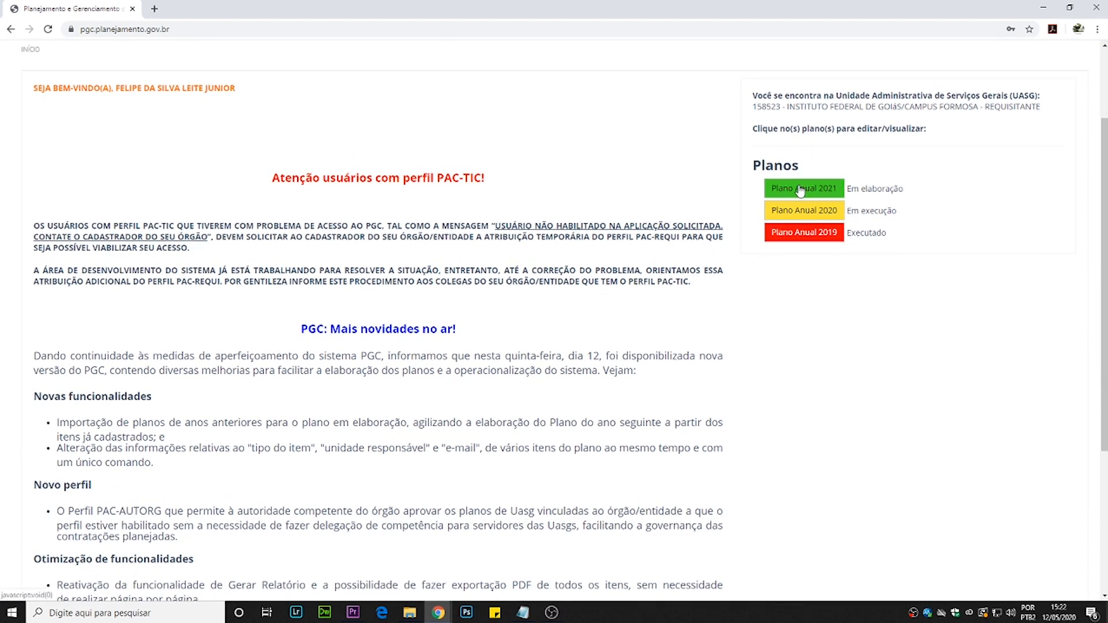
{"action": "left_click", "coordinate": [825, 189]}
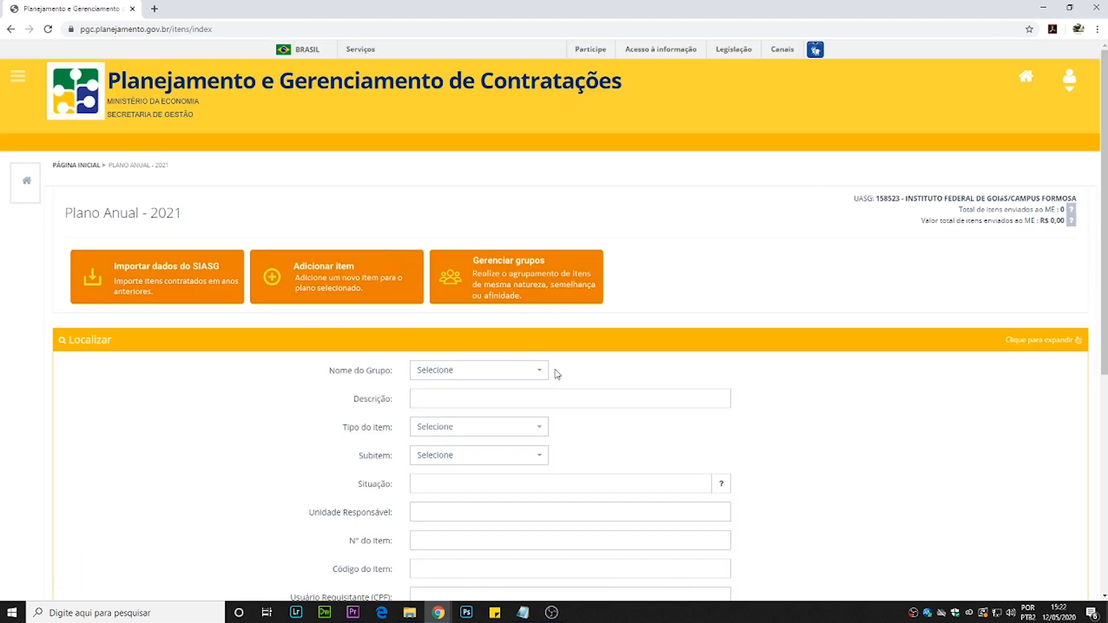
Start adding an item to the 2021 plan as "Materiais, serviços, obras e serviços de engenharia"
{"action": "scroll", "coordinate": [688, 320], "scroll_direction": "down", "scroll_amount": 1}
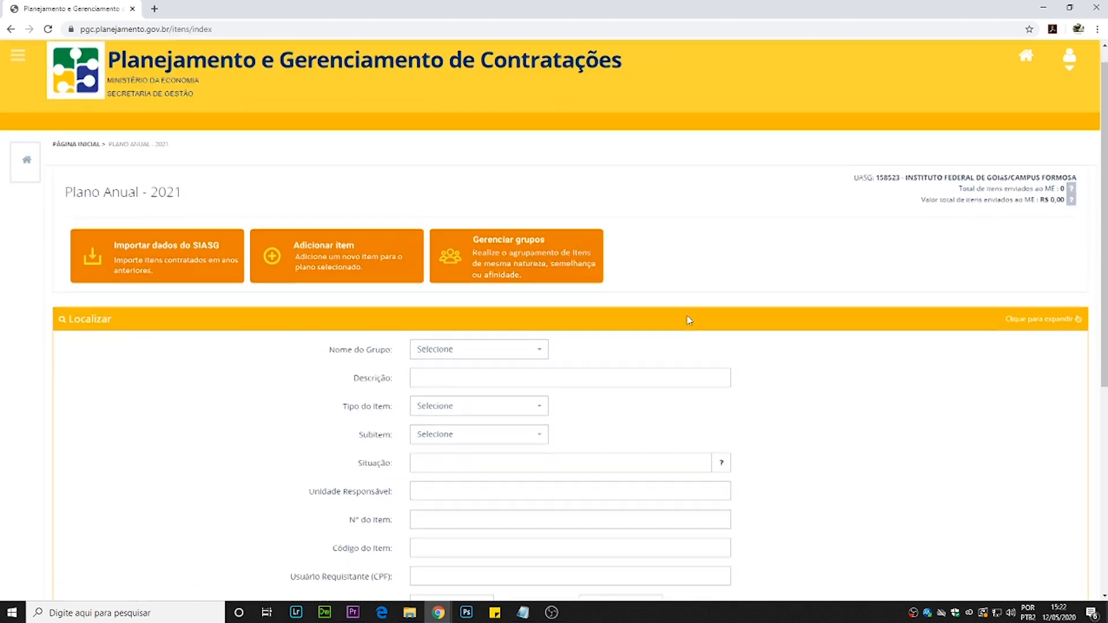
{"action": "scroll", "coordinate": [688, 321], "scroll_direction": "down", "scroll_amount": 1}
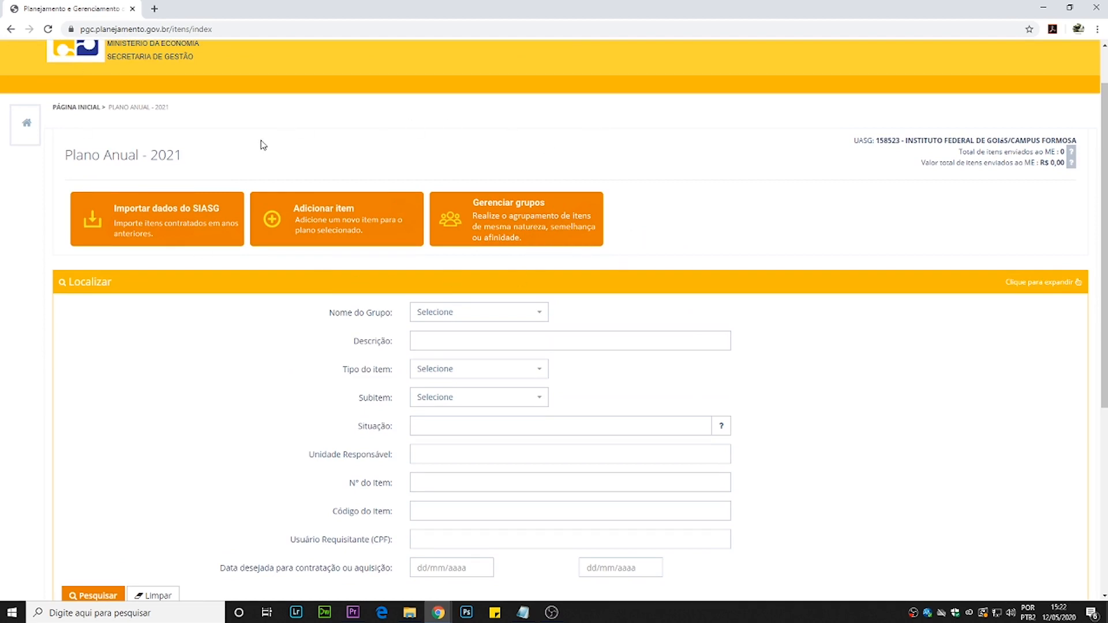
{"action": "left_click", "coordinate": [322, 213]}
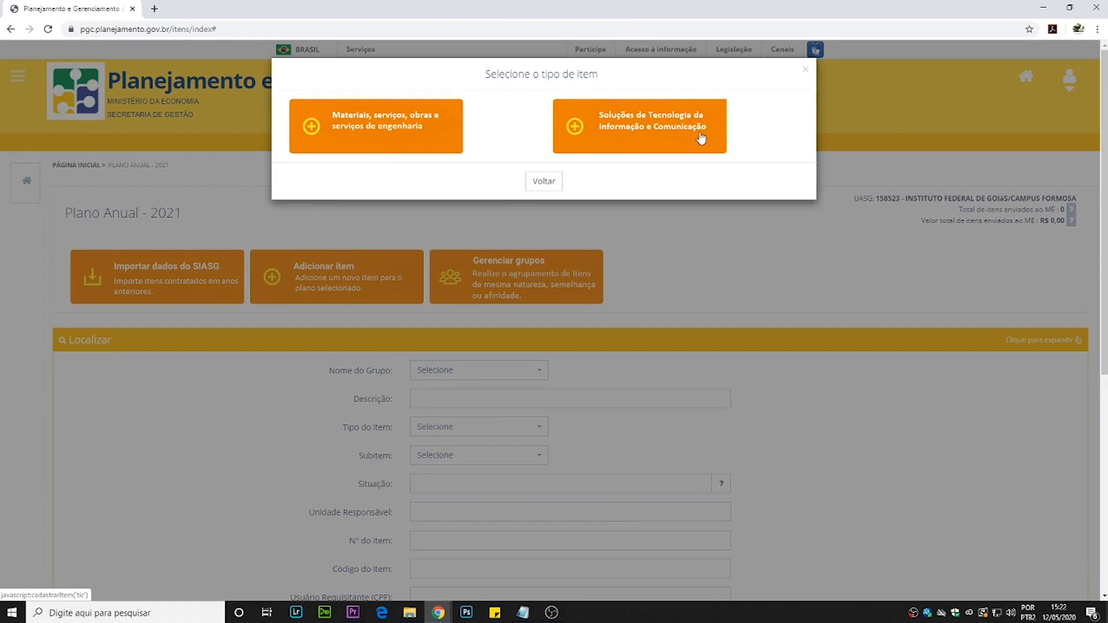
{"action": "left_click", "coordinate": [367, 119]}
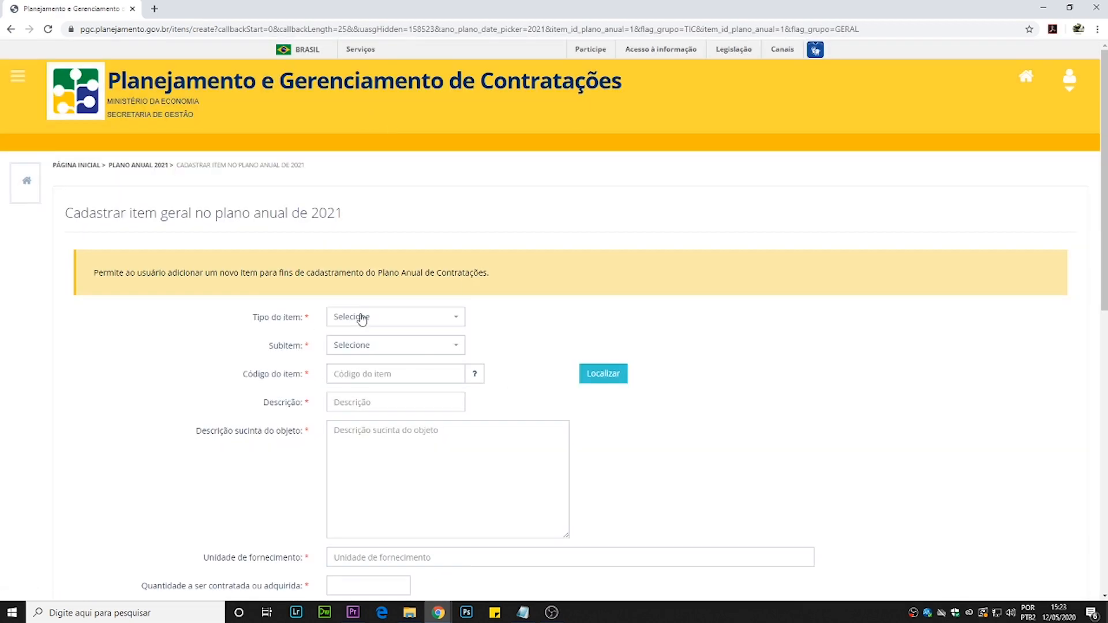
Set the item type to Material and the subitem to CONSUMO
{"action": "scroll", "coordinate": [499, 307], "scroll_direction": "down", "scroll_amount": 2}
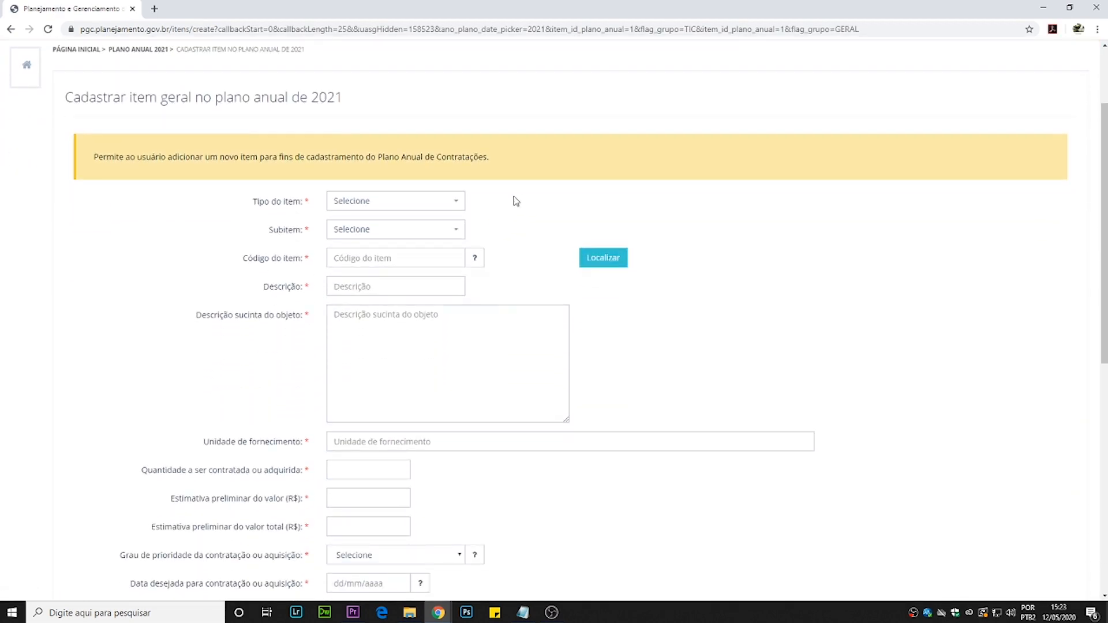
{"action": "scroll", "coordinate": [357, 303], "scroll_direction": "down", "scroll_amount": 7}
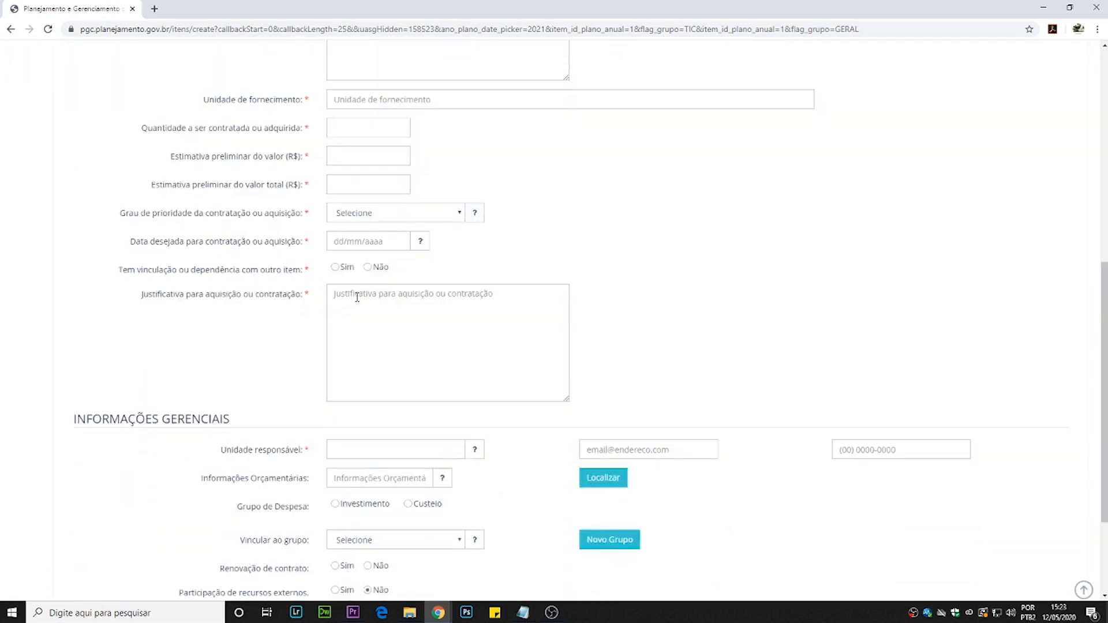
{"action": "scroll", "coordinate": [357, 303], "scroll_direction": "up", "scroll_amount": 8}
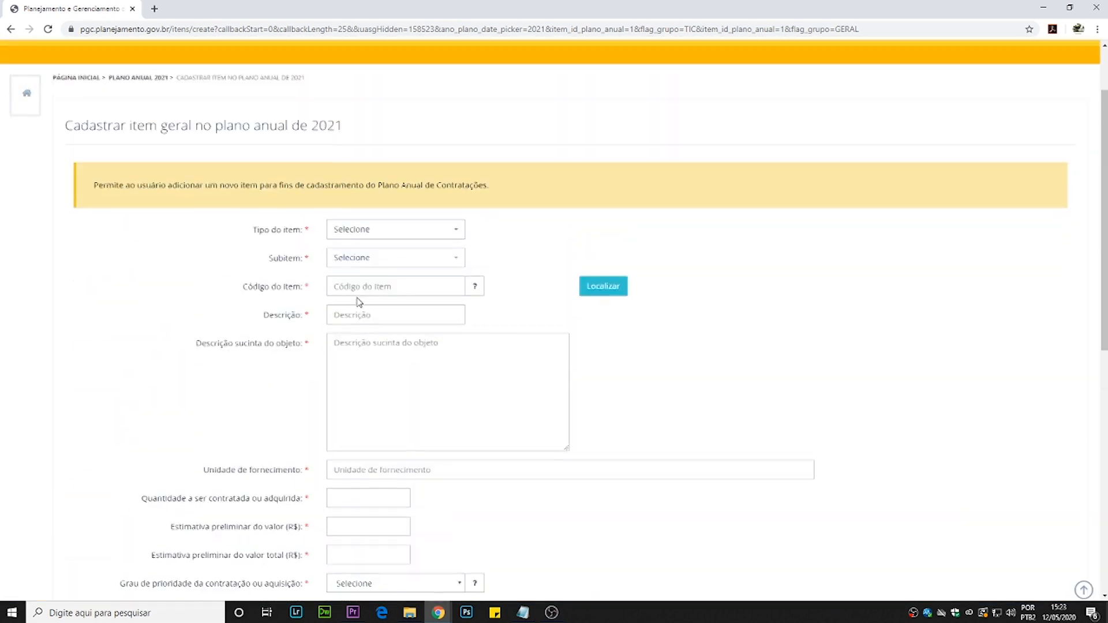
{"action": "left_click", "coordinate": [354, 237]}
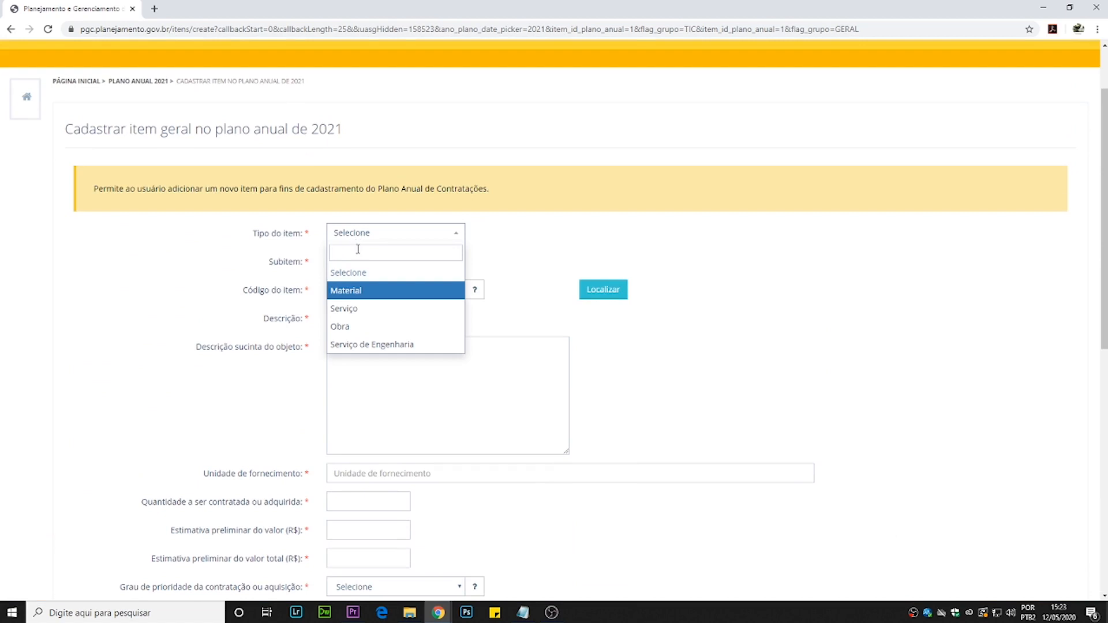
{"action": "left_click", "coordinate": [362, 295]}
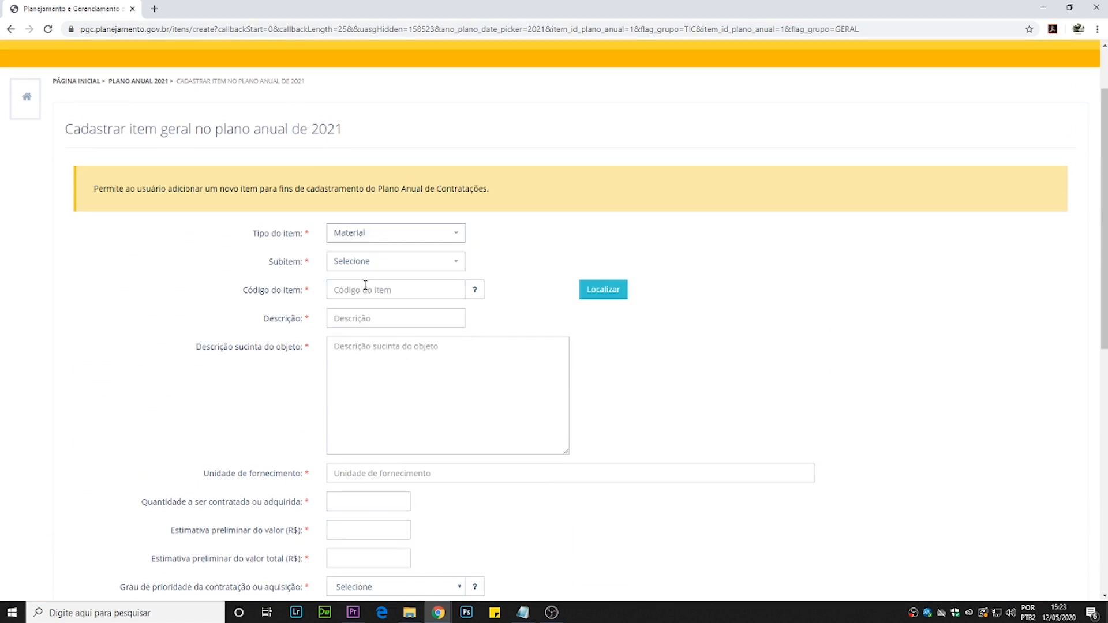
{"action": "left_click", "coordinate": [363, 264]}
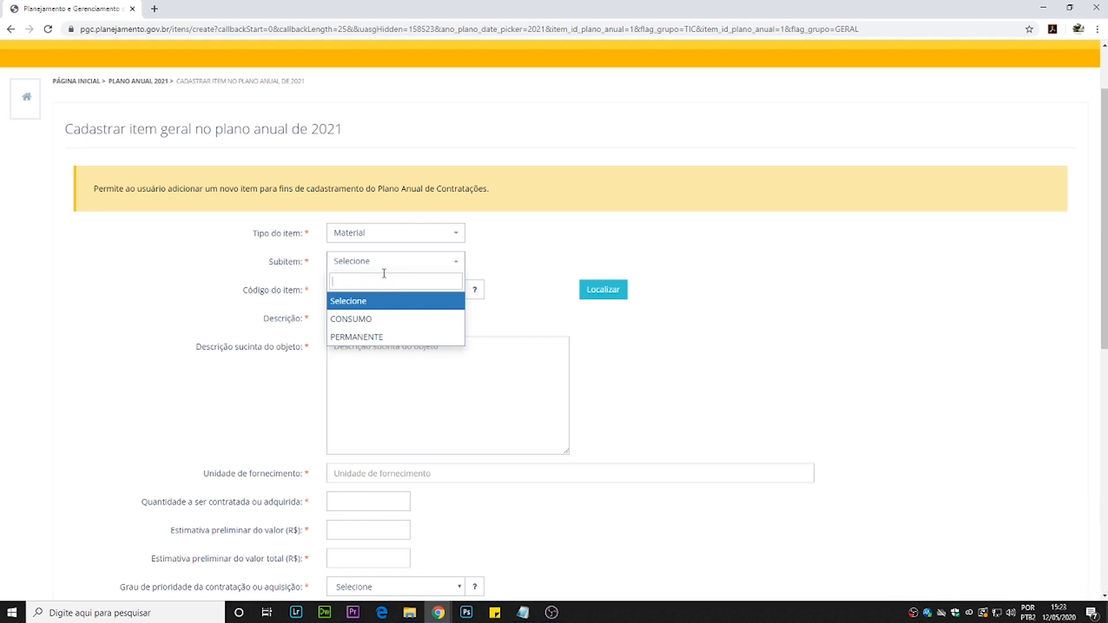
{"action": "left_click", "coordinate": [377, 321]}
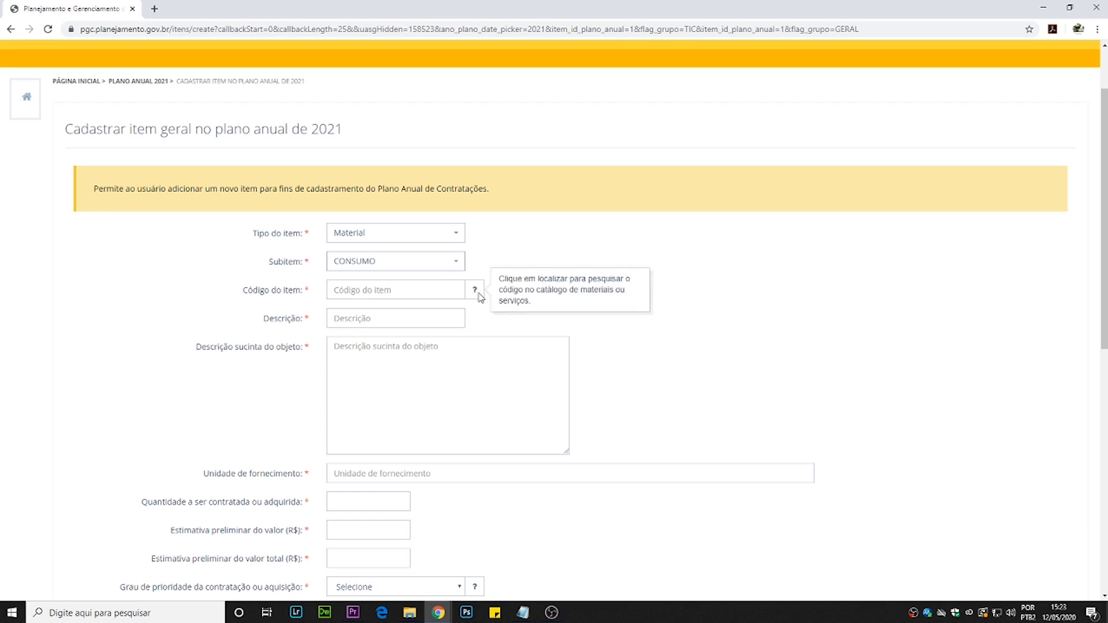
Search the SIASG catalogue for the description "CANETA ESFEROGRAFICA" and select the item with code 200081
{"action": "left_click", "coordinate": [603, 290]}
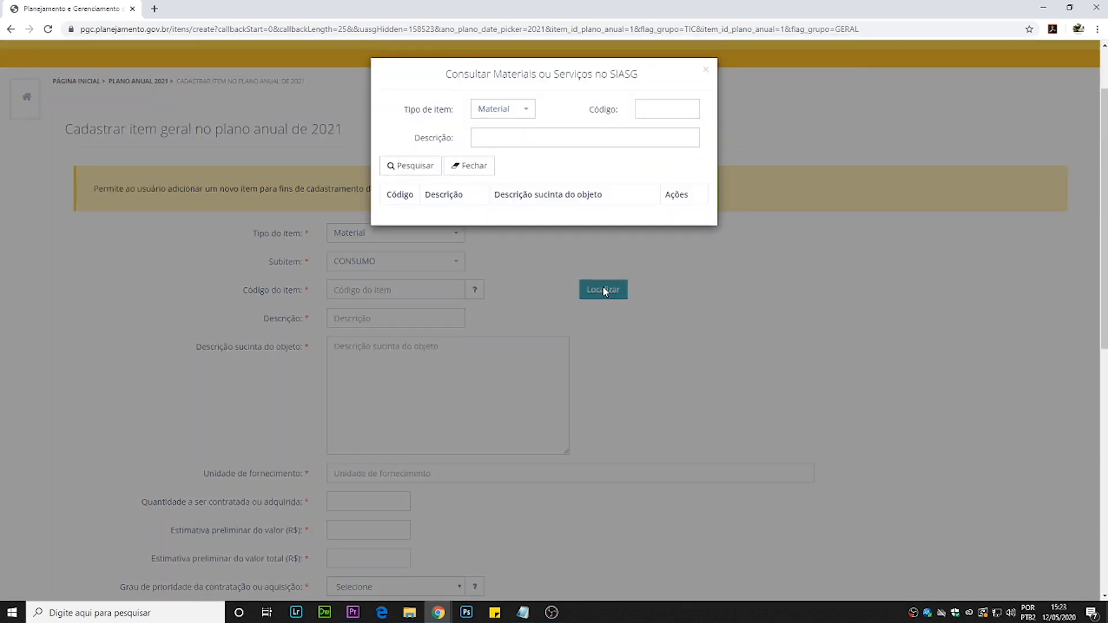
{"action": "left_click", "coordinate": [525, 139]}
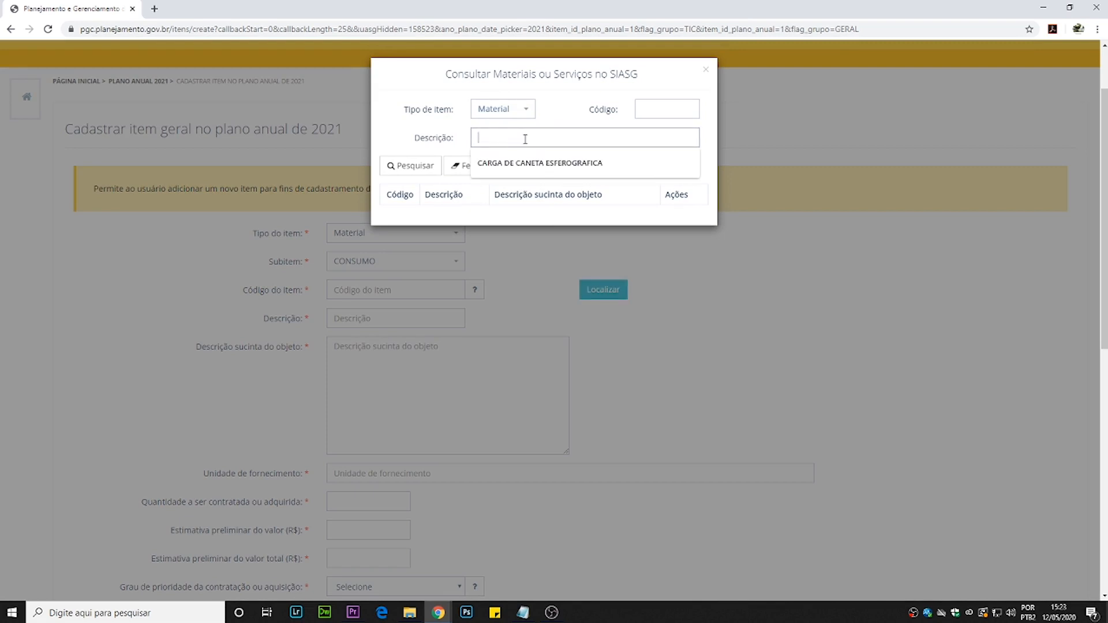
{"action": "left_click", "coordinate": [531, 173]}
{"action": "left_click_drag", "start_coordinate": [521, 137], "coordinate": [358, 128]}
{"action": "key", "text": "BackSpace"}
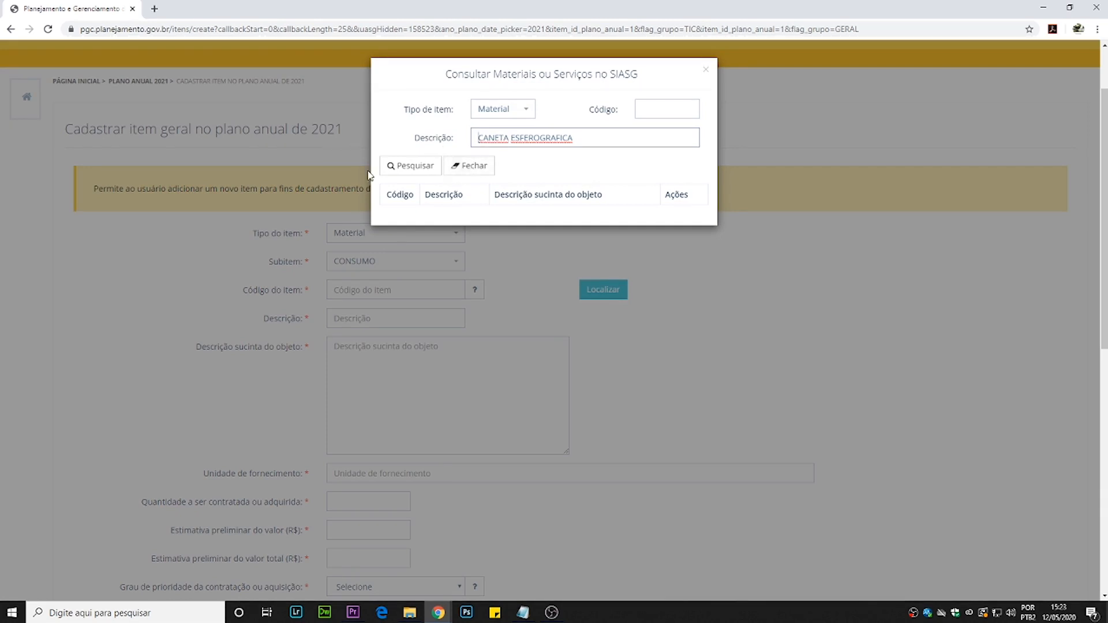
{"action": "left_click", "coordinate": [406, 166]}
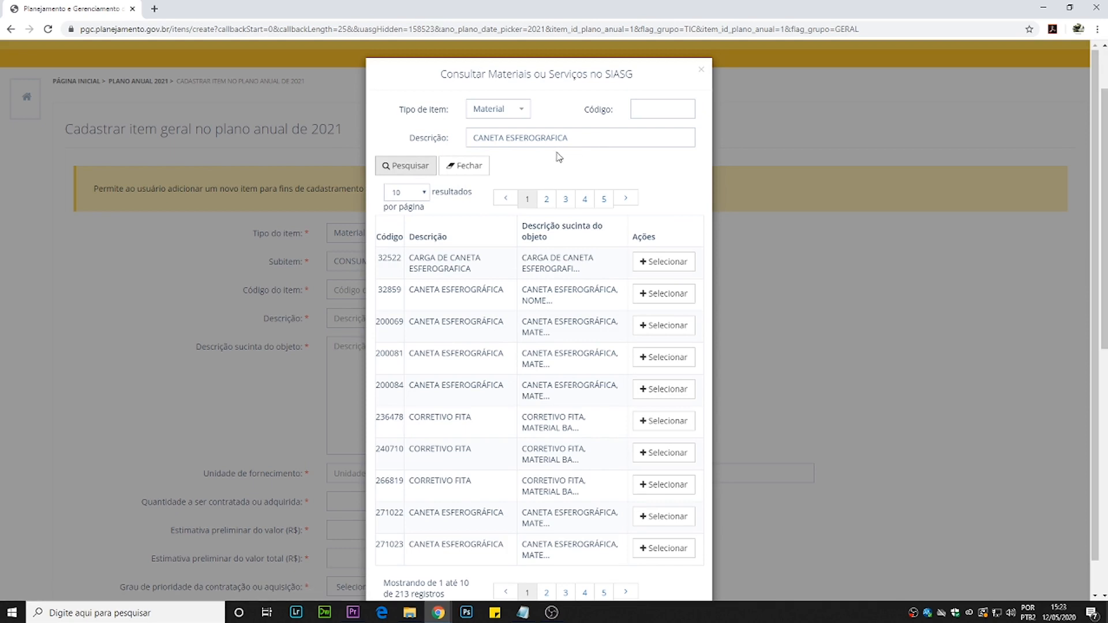
{"action": "scroll", "coordinate": [437, 249], "scroll_direction": "down", "scroll_amount": 1}
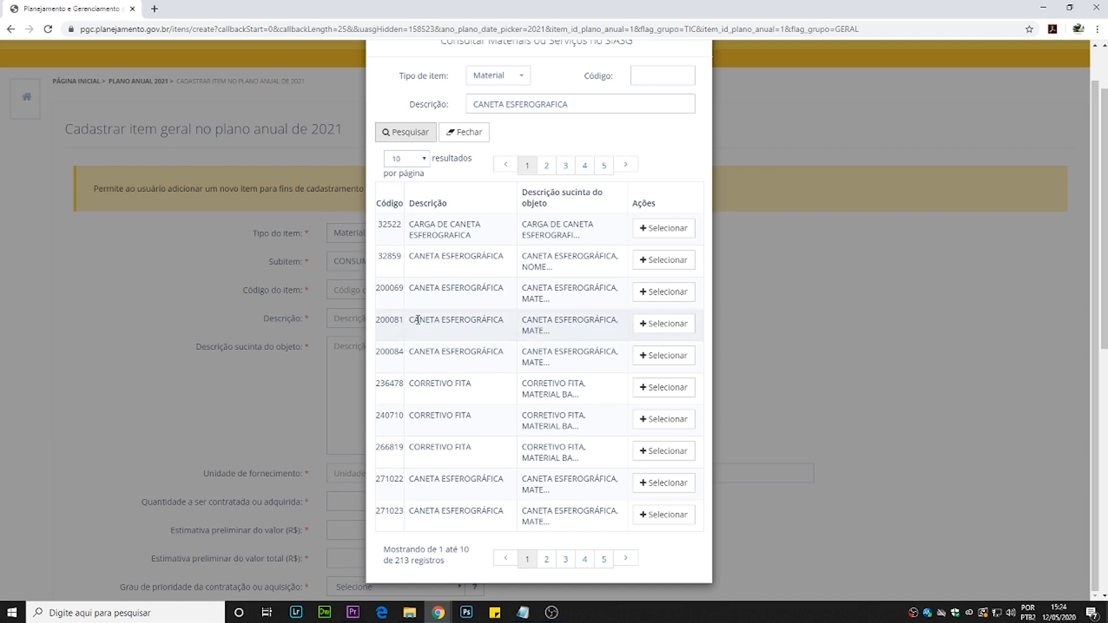
{"action": "left_click", "coordinate": [667, 324]}
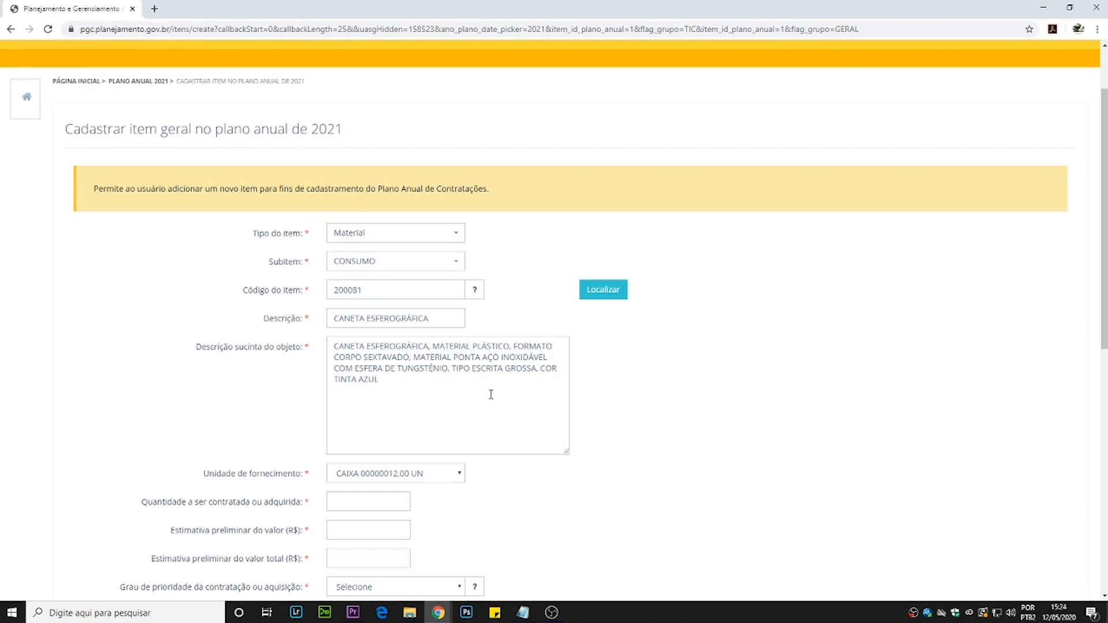
Set the quantity to 10 and the preliminary value estimate to R$ 5,00, updating the total estimate
{"action": "scroll", "coordinate": [491, 395], "scroll_direction": "down", "scroll_amount": 2}
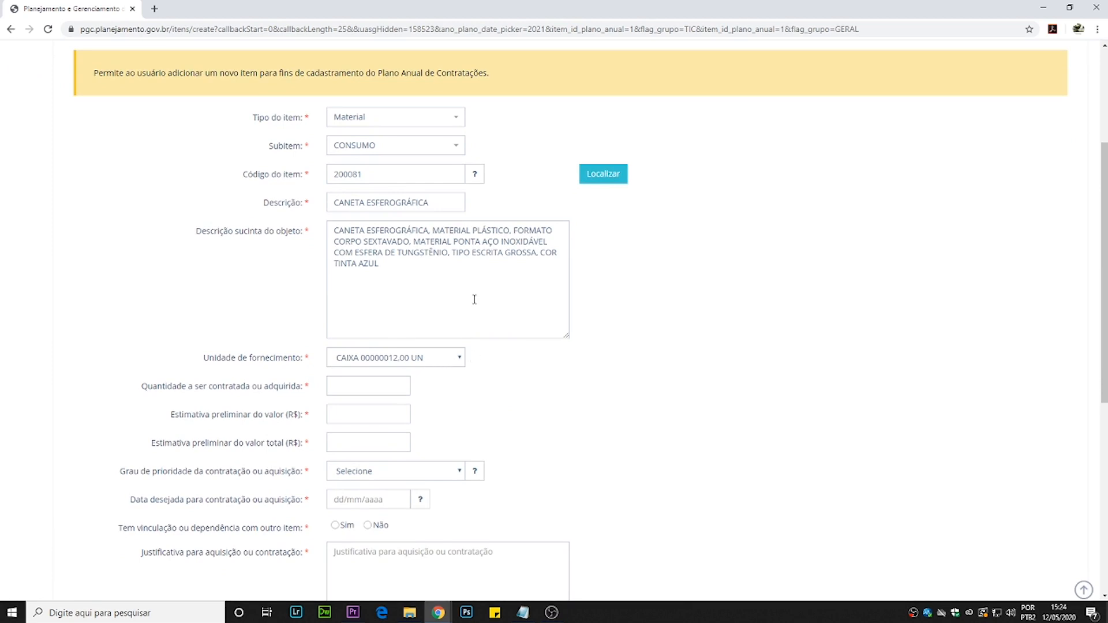
{"action": "scroll", "coordinate": [424, 304], "scroll_direction": "up", "scroll_amount": 4}
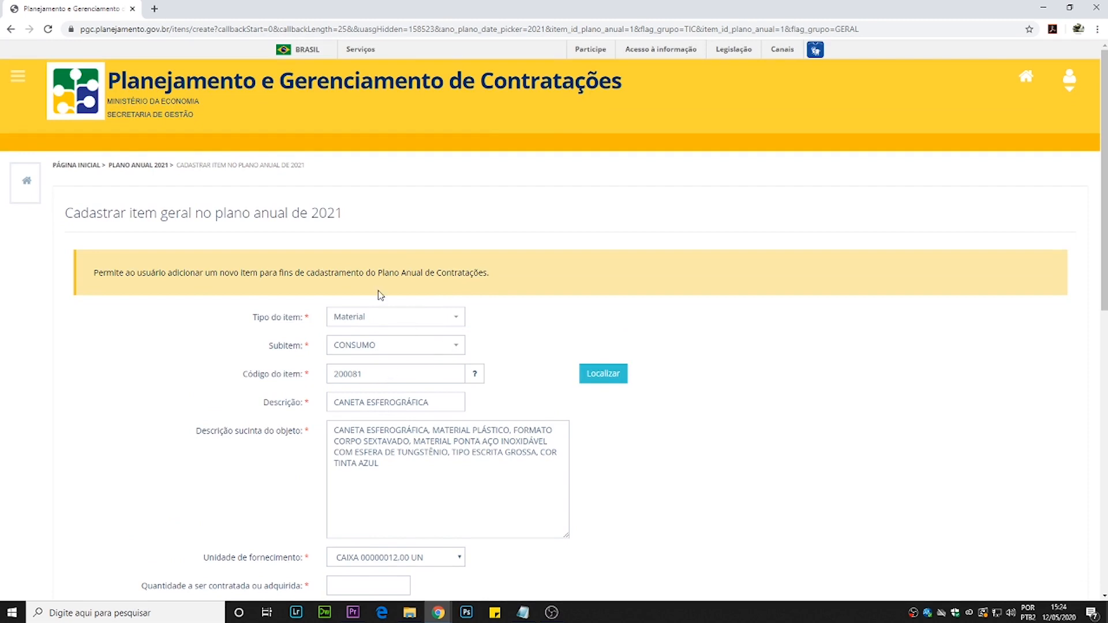
{"action": "scroll", "coordinate": [417, 364], "scroll_direction": "down", "scroll_amount": 5}
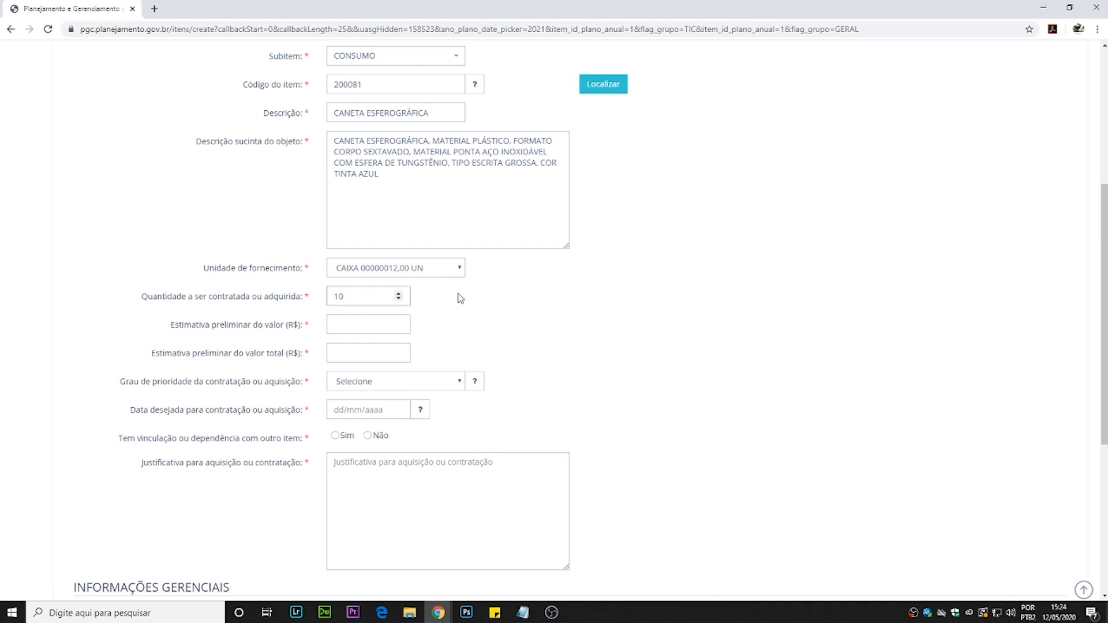
{"action": "left_click", "coordinate": [370, 329]}
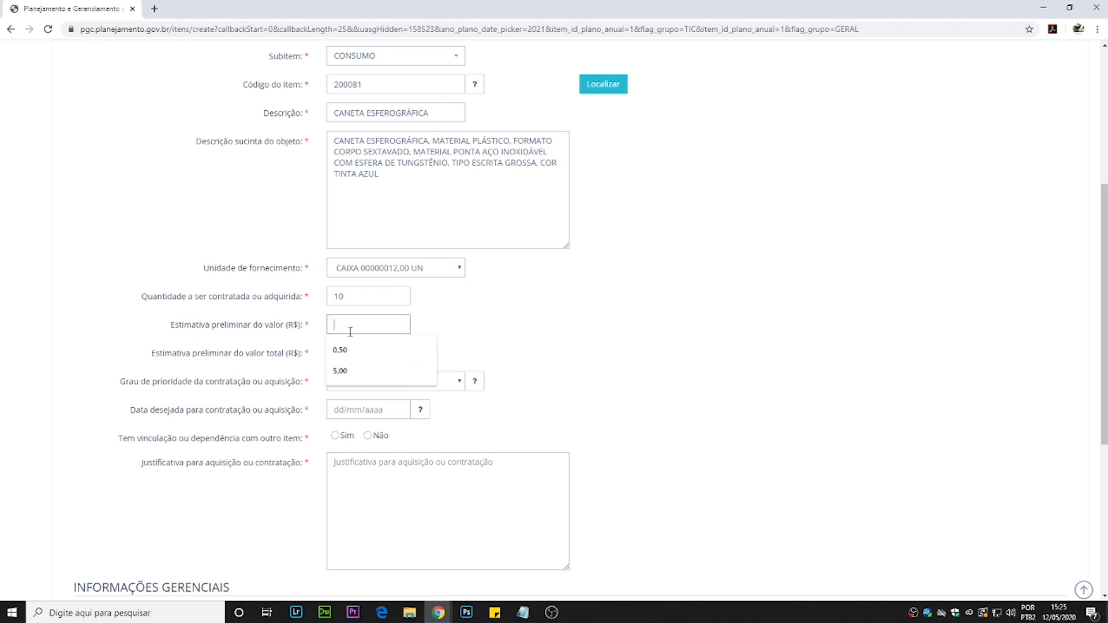
{"action": "left_click", "coordinate": [340, 371]}
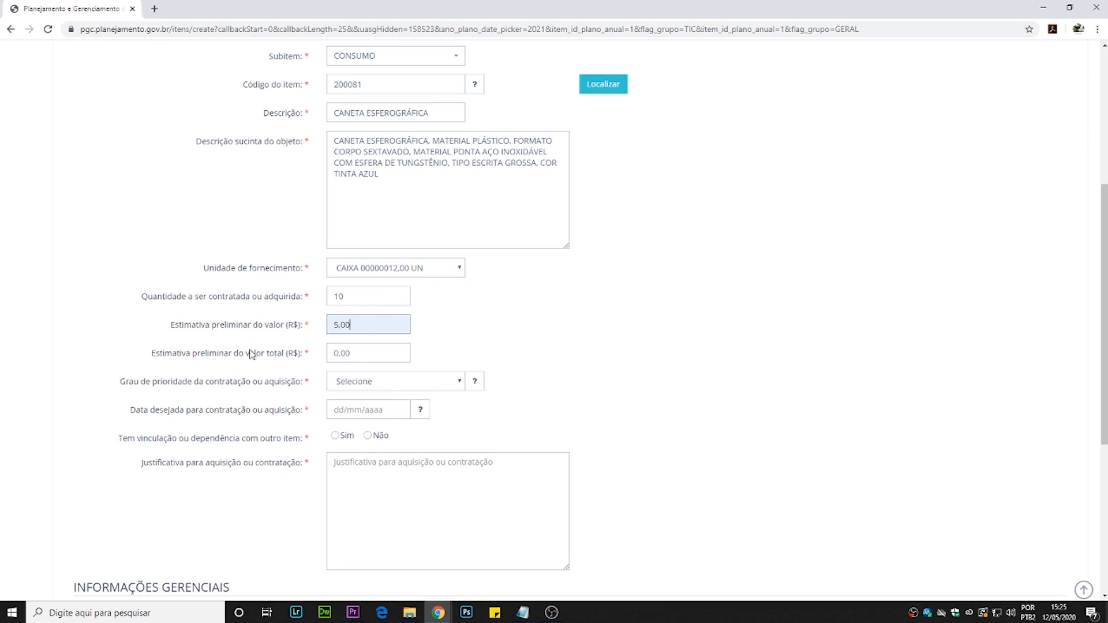
{"action": "left_click", "coordinate": [351, 352]}
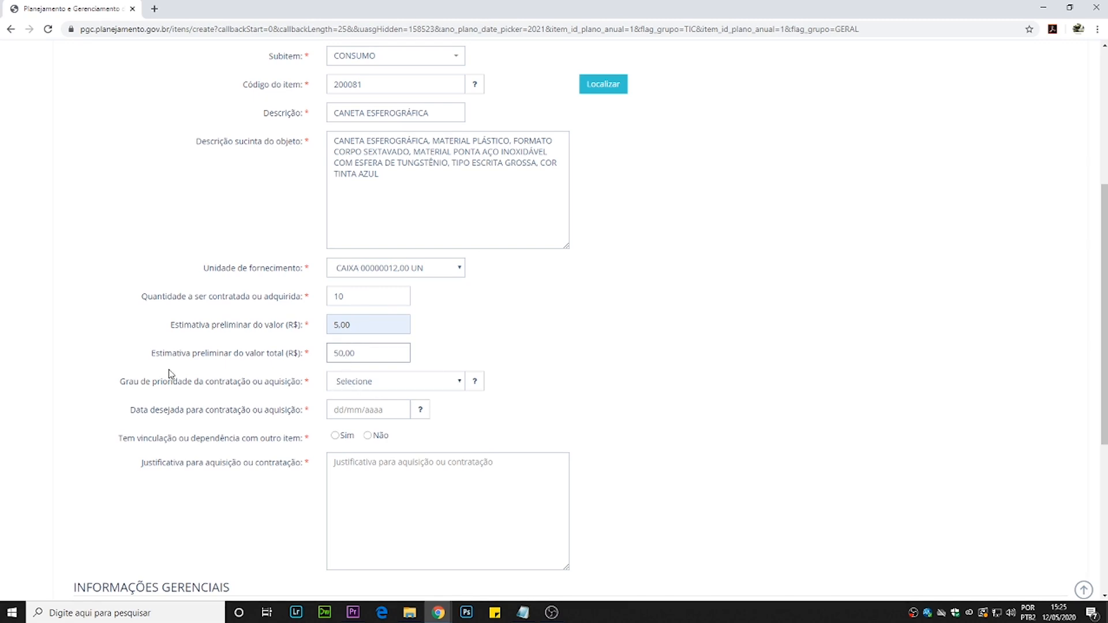
Set the acquisition priority to Média and the desired acquisition date to 01/01/2021
{"action": "left_click", "coordinate": [373, 383]}
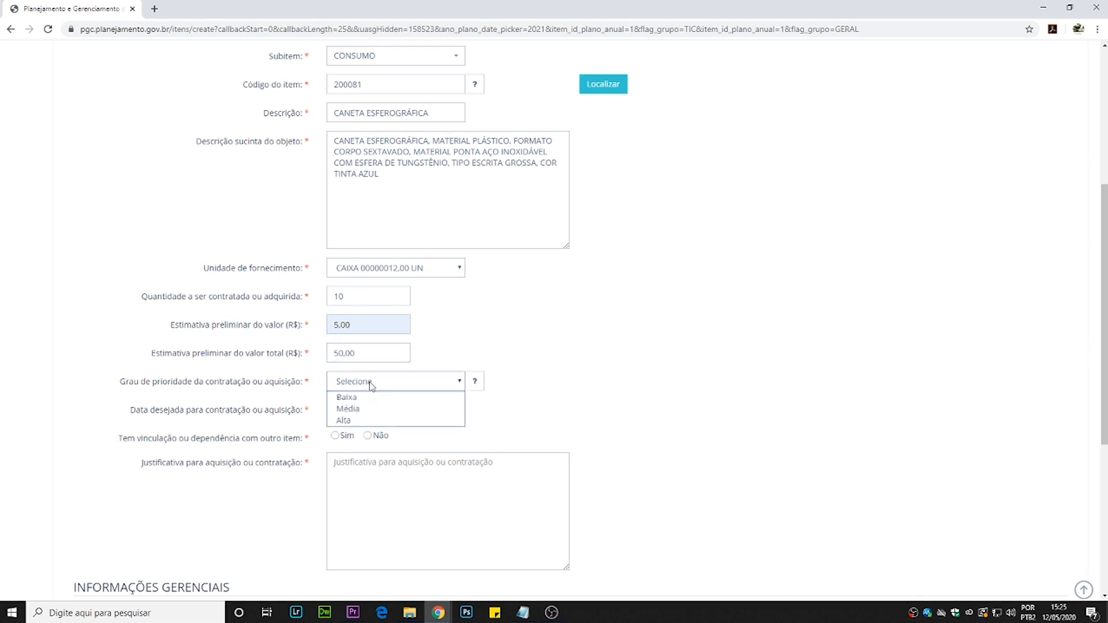
{"action": "left_click", "coordinate": [348, 409]}
{"action": "scroll", "coordinate": [528, 369], "scroll_direction": "down", "scroll_amount": 3}
{"action": "left_click", "coordinate": [369, 238]}
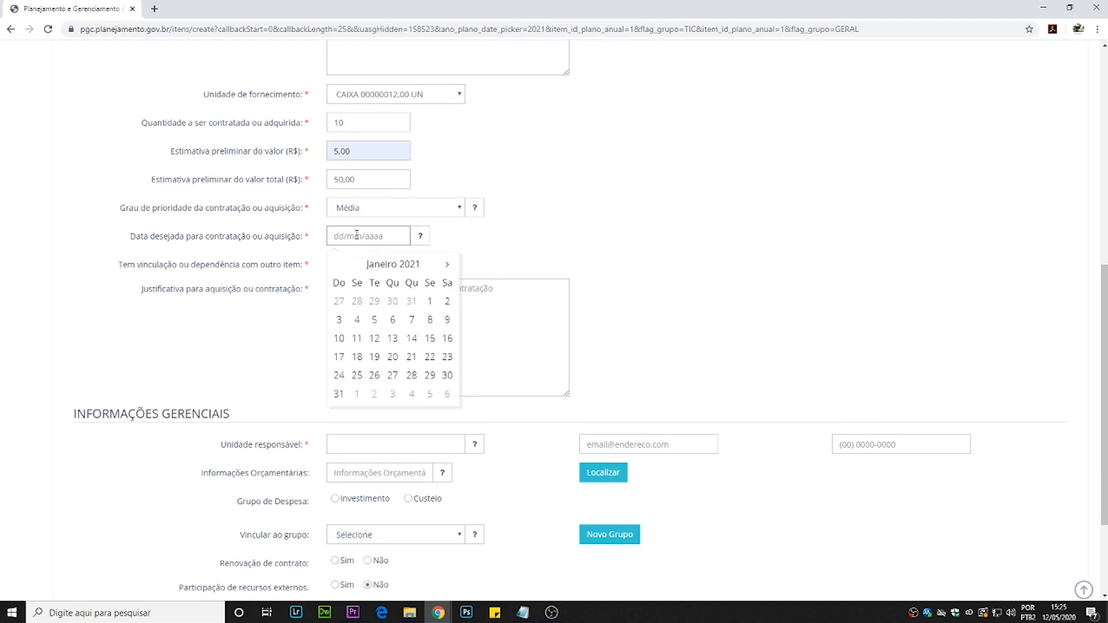
{"action": "left_click", "coordinate": [432, 304]}
{"action": "left_click", "coordinate": [563, 195]}
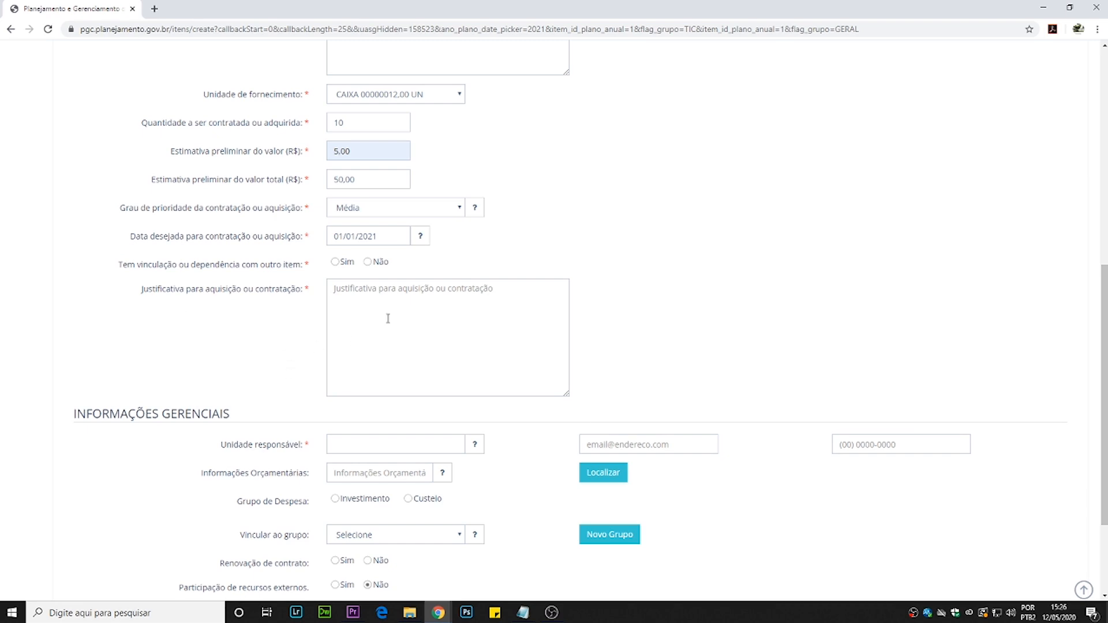
Mark the item as not linked to another item and enter the justification "Atender as demandas pedagógicas e Administrativas."
{"action": "left_click", "coordinate": [367, 262]}
{"action": "left_click", "coordinate": [464, 301]}
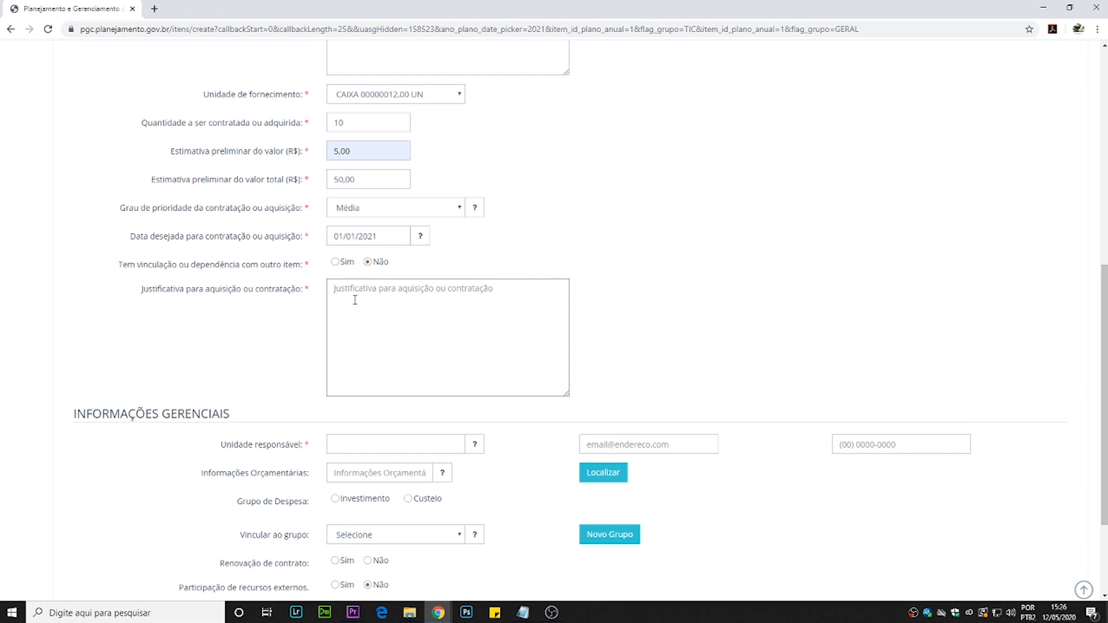
{"action": "type", "text": "Atender as demandas pedagógicas e Administrativas."}
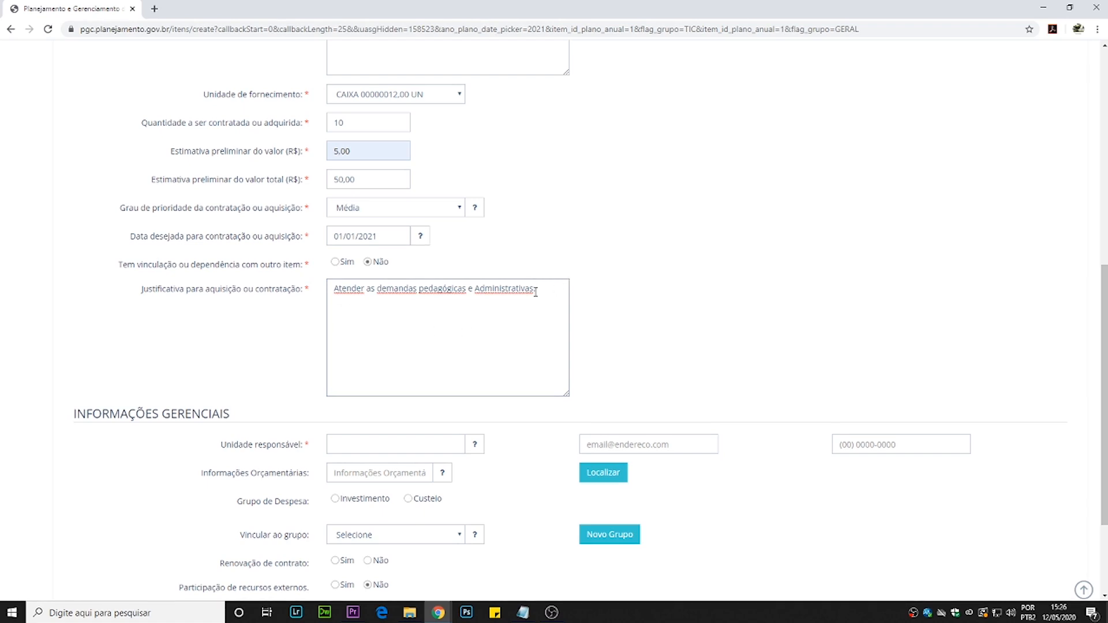
Enter FOR-GA as the responsible unit in the management information
{"action": "scroll", "coordinate": [655, 312], "scroll_direction": "down", "scroll_amount": 2}
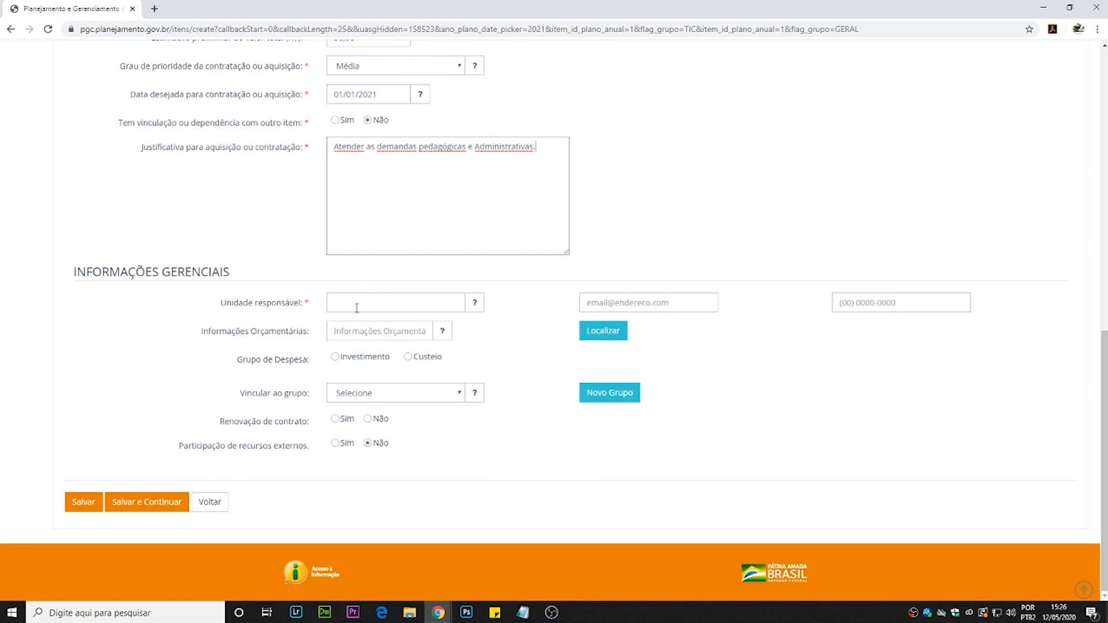
{"action": "left_click", "coordinate": [356, 308]}
{"action": "type", "text": "FOR-GA"}
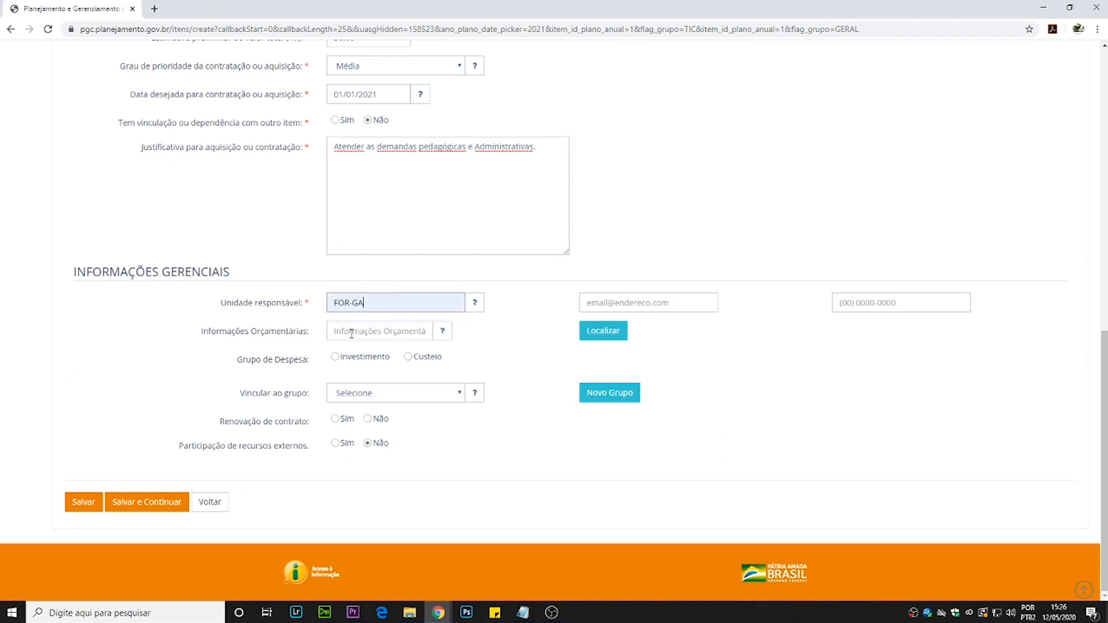
{"action": "left_click", "coordinate": [518, 299]}
Set the expense group to Custeio and link the item to the group "GERÊNCIA- ALMOXARIFADO E PATRIMÔNIO"
{"action": "left_click", "coordinate": [408, 358]}
{"action": "left_click", "coordinate": [385, 398]}
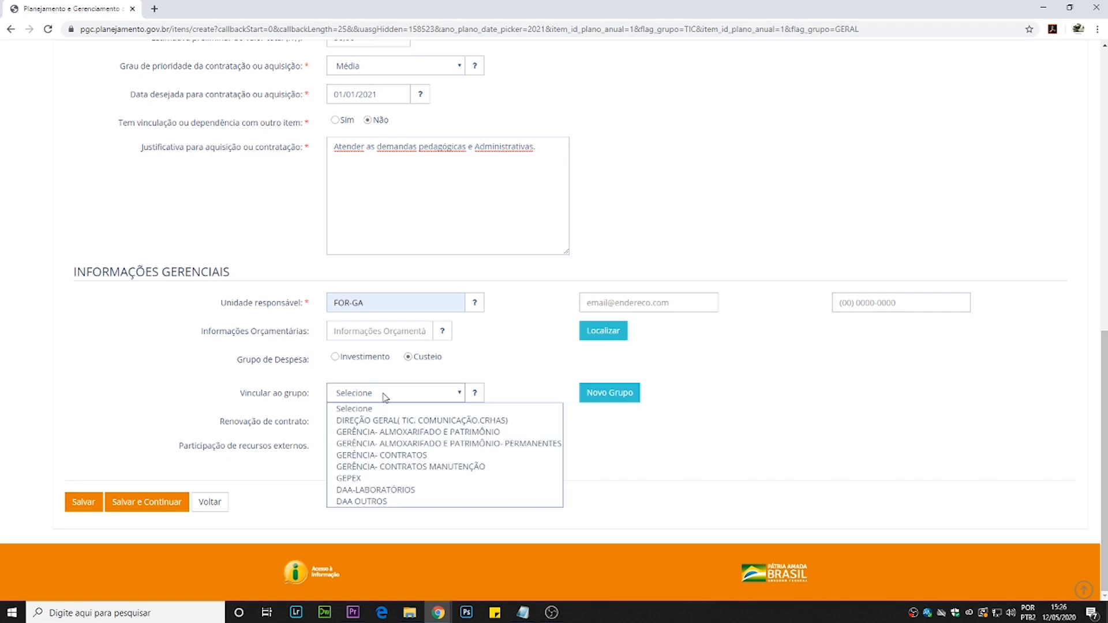
{"action": "left_click", "coordinate": [411, 432]}
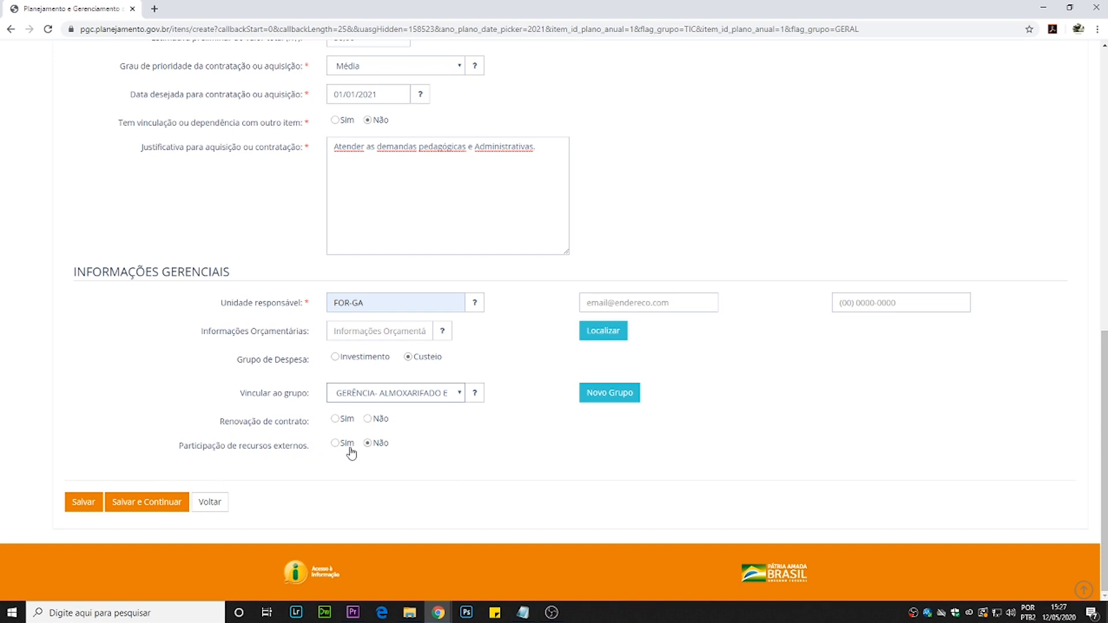
Enter the responsible unit's contact e-mail and phone number in the management information
{"action": "left_click", "coordinate": [651, 302]}
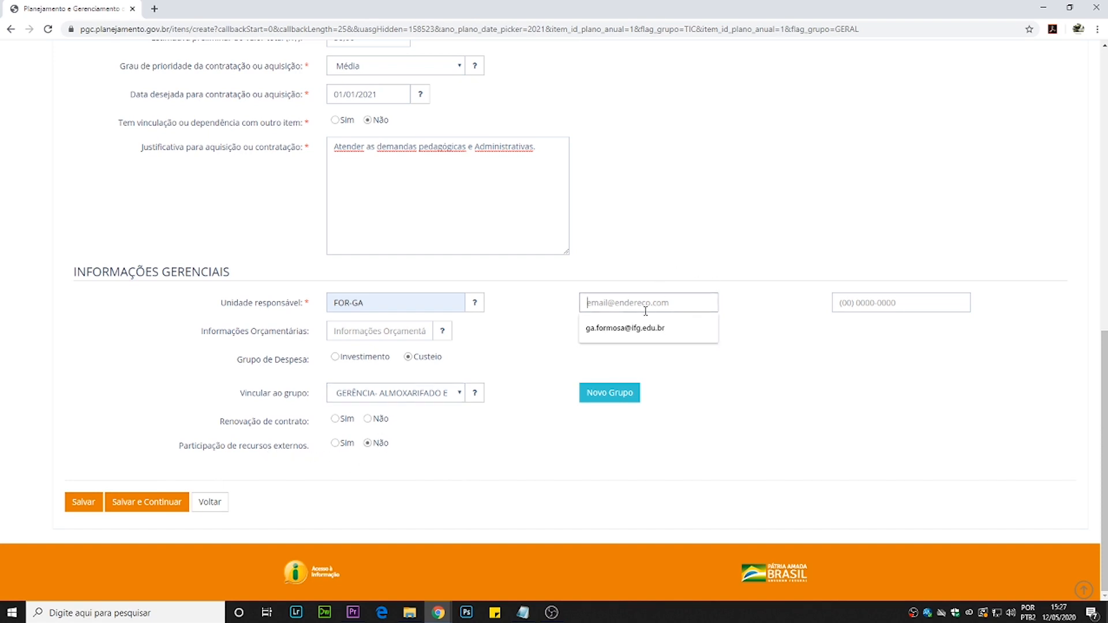
{"action": "left_click", "coordinate": [638, 328]}
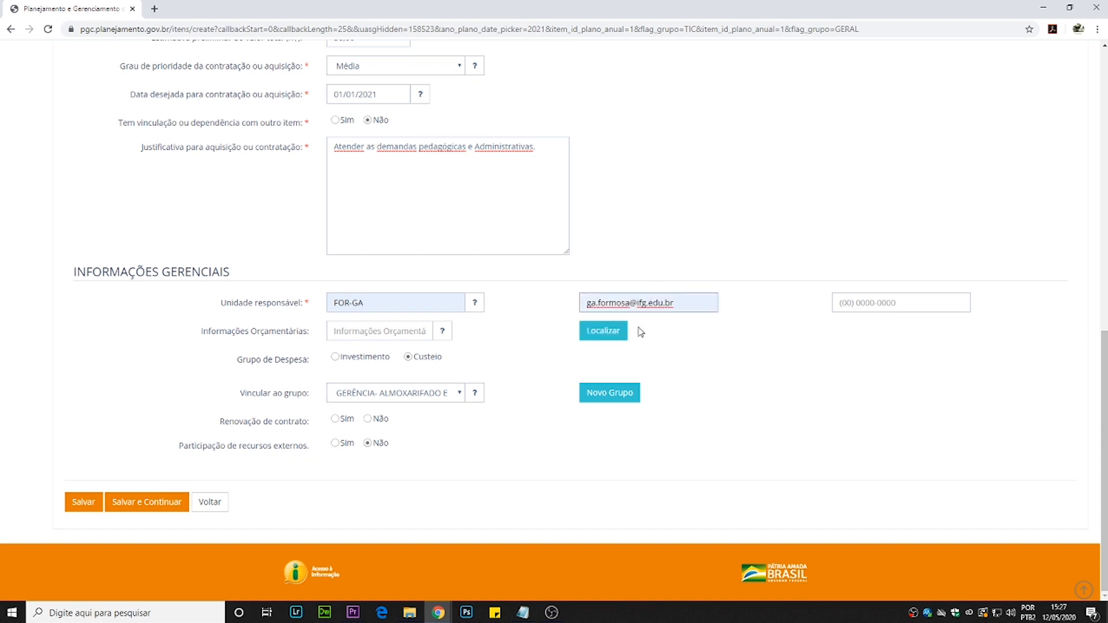
{"action": "left_click", "coordinate": [857, 302]}
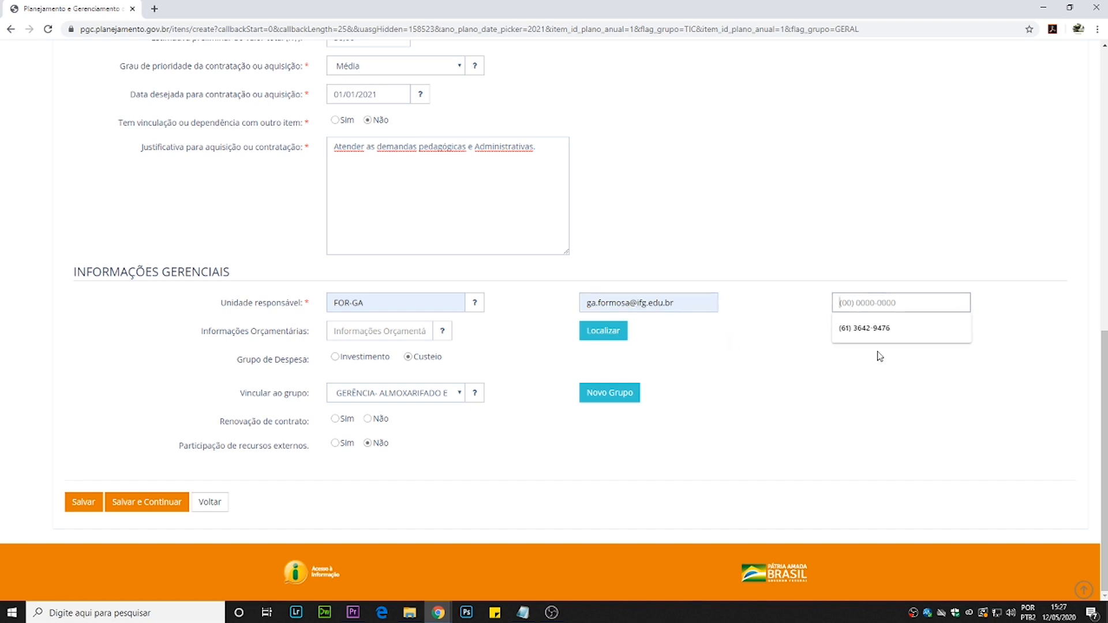
{"action": "left_click", "coordinate": [876, 328]}
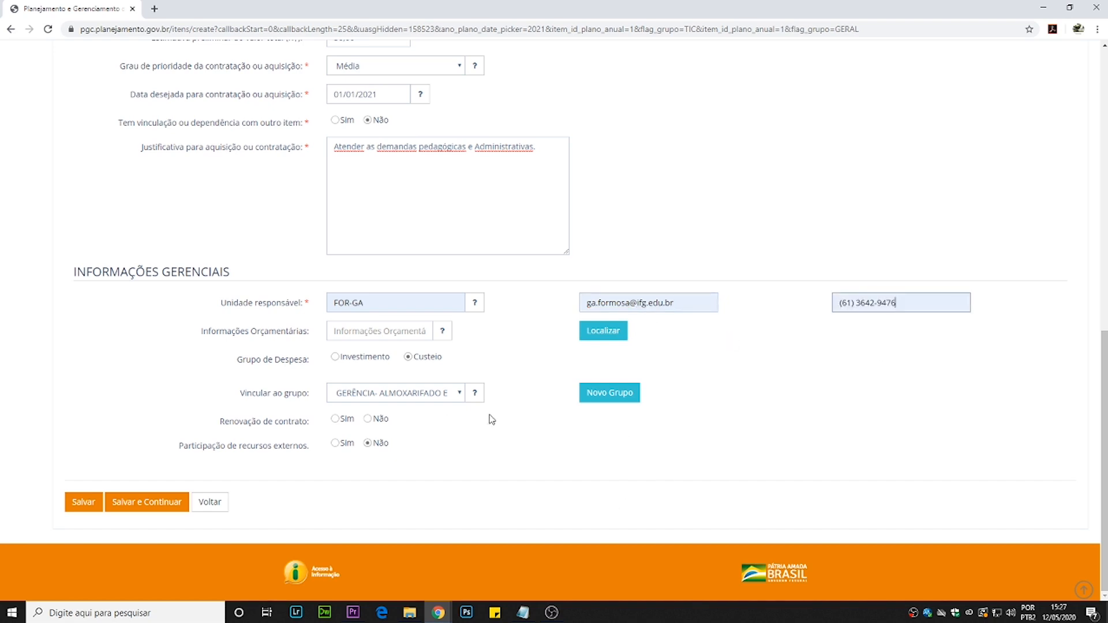
{"action": "scroll", "coordinate": [585, 460], "scroll_direction": "up", "scroll_amount": 10}
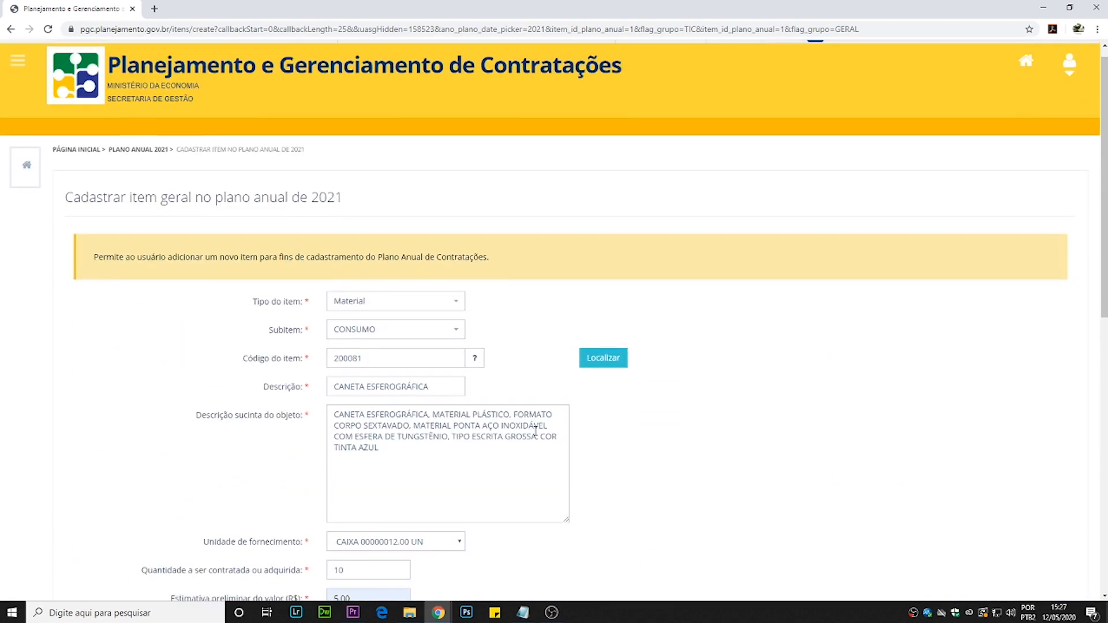
{"action": "scroll", "coordinate": [477, 424], "scroll_direction": "down", "scroll_amount": 7}
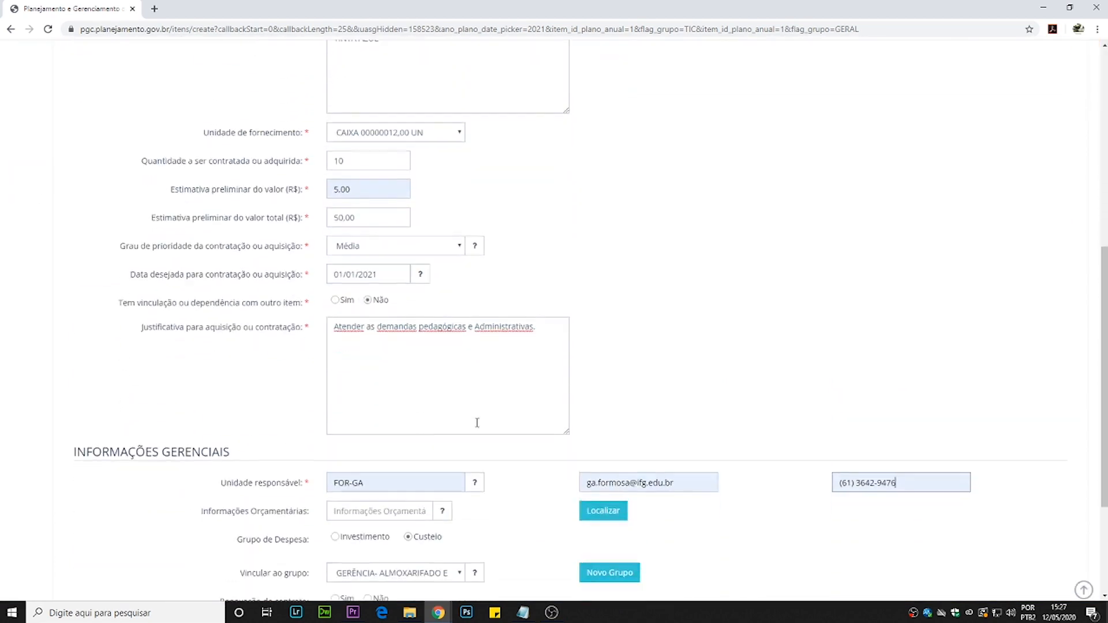
{"action": "scroll", "coordinate": [477, 423], "scroll_direction": "down", "scroll_amount": 3}
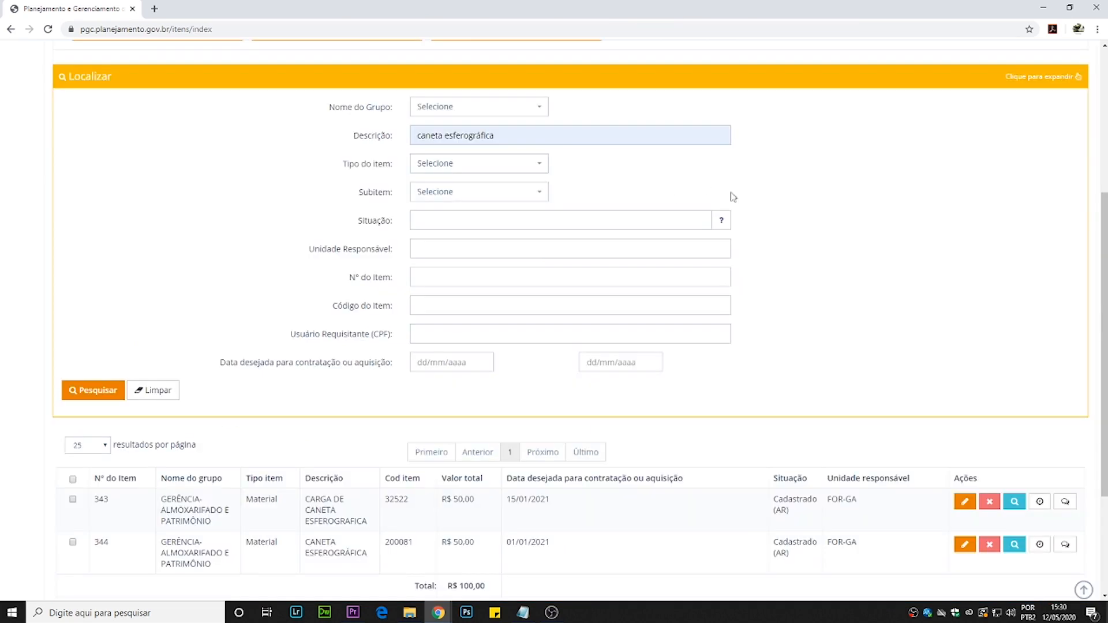
Select item 343, CARGA DE CANETA ESFEROGRAFICA, among the "caneta esferográfica" items of the annual plan and send it to the UC
{"action": "scroll", "coordinate": [825, 256], "scroll_direction": "down", "scroll_amount": 1}
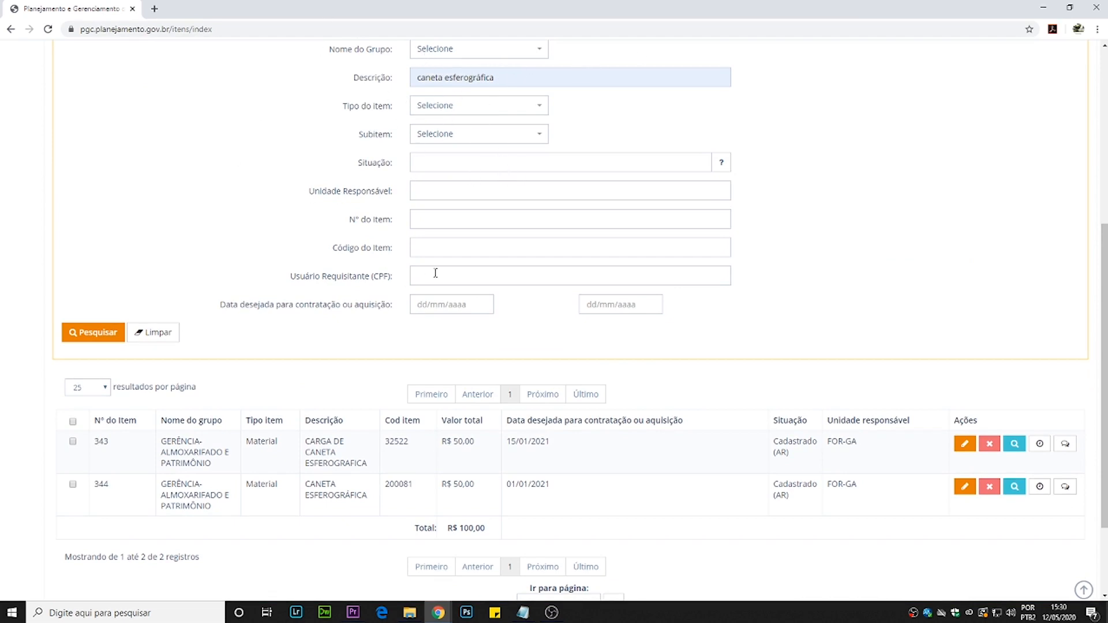
{"action": "scroll", "coordinate": [450, 122], "scroll_direction": "up", "scroll_amount": 3}
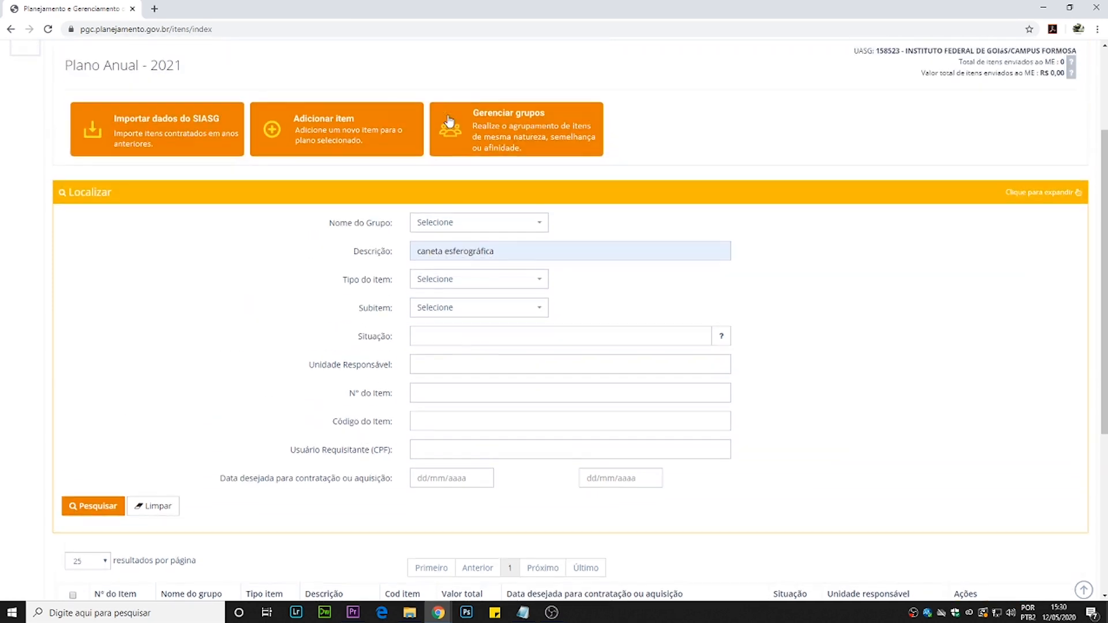
{"action": "left_click", "coordinate": [506, 248]}
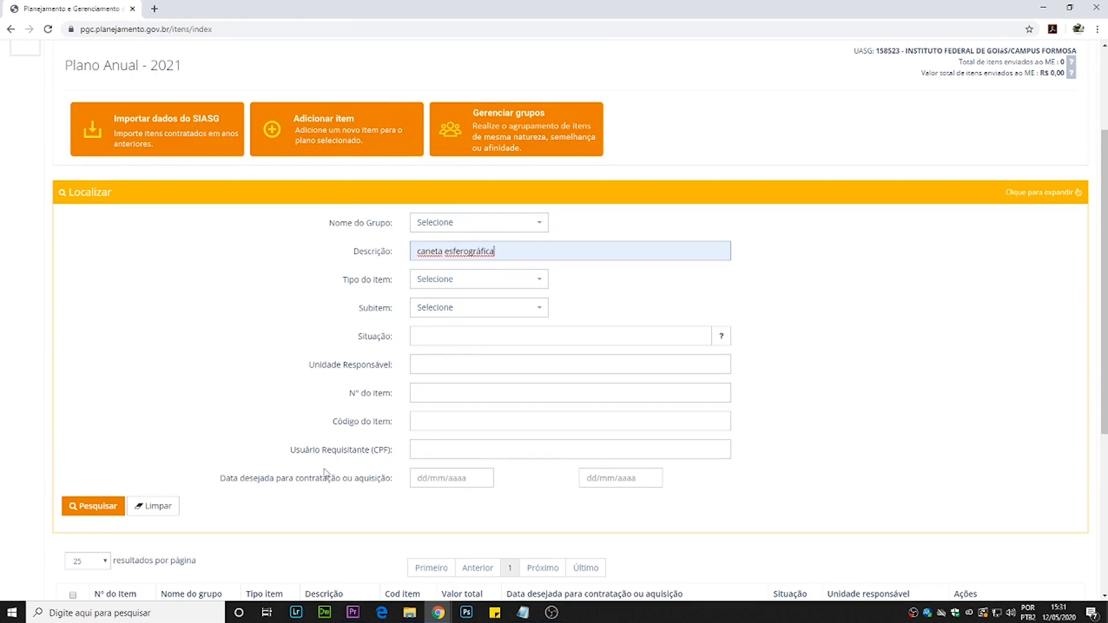
{"action": "scroll", "coordinate": [285, 466], "scroll_direction": "down", "scroll_amount": 3}
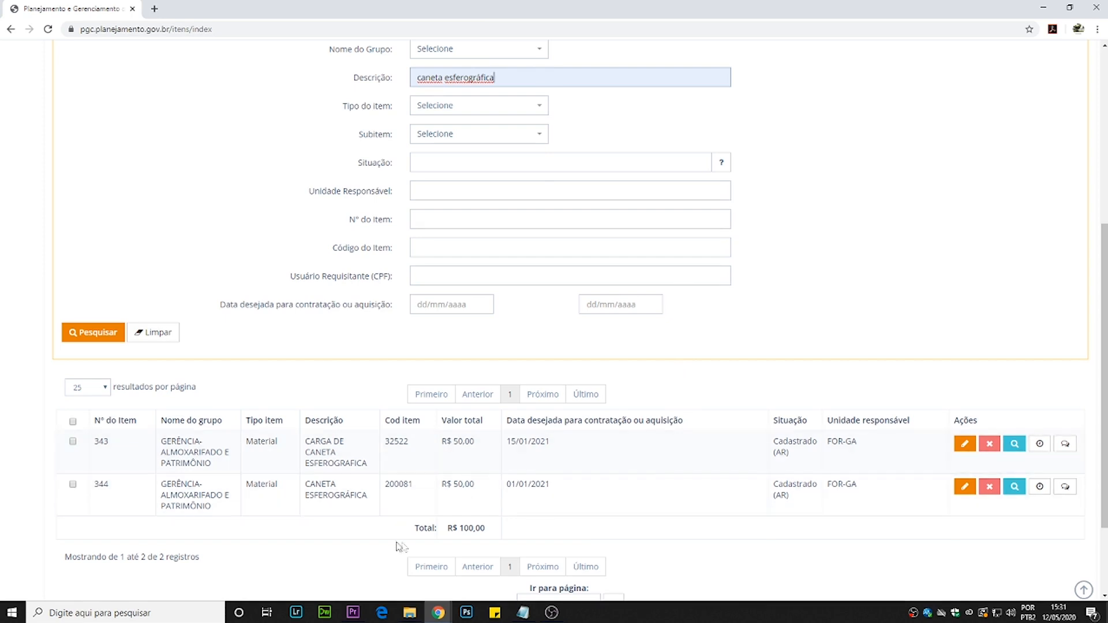
{"action": "scroll", "coordinate": [149, 466], "scroll_direction": "down", "scroll_amount": 1}
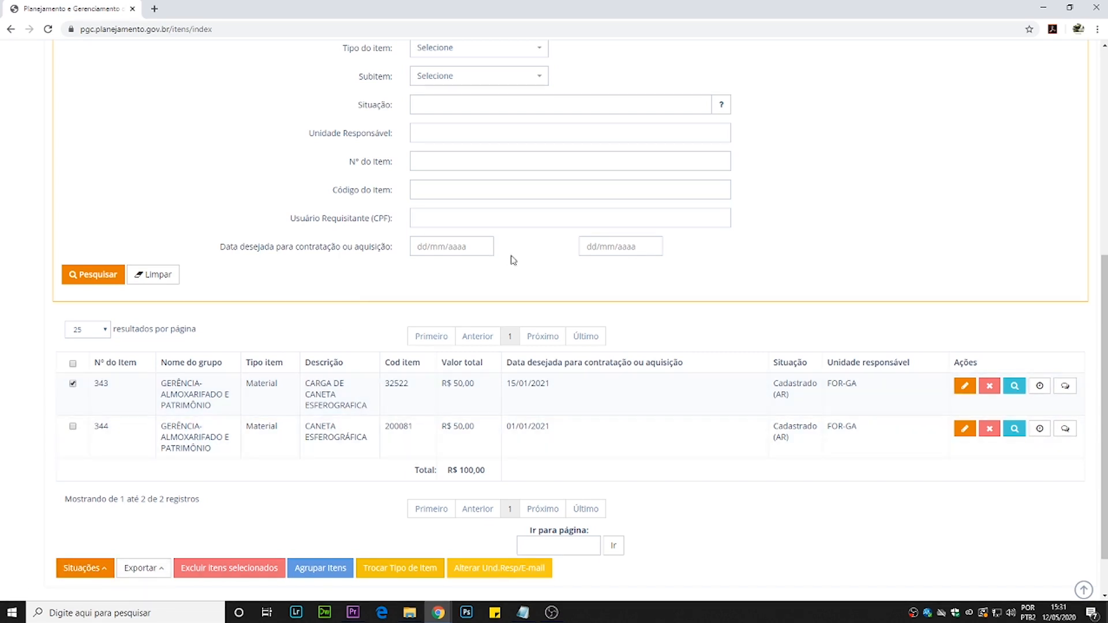
{"action": "left_click", "coordinate": [105, 569]}
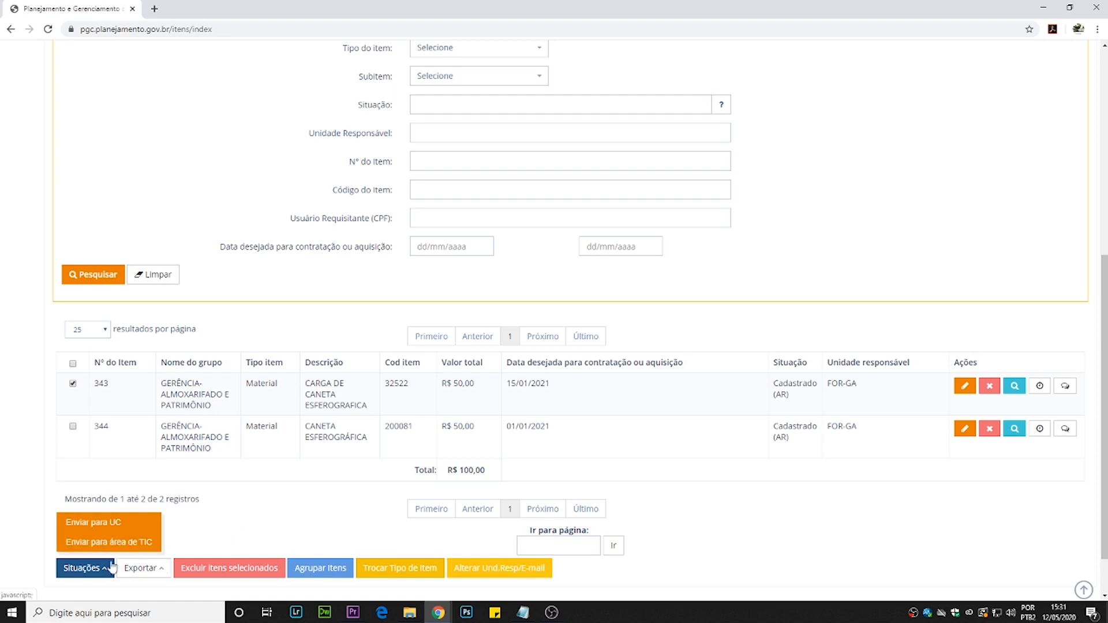
{"action": "left_click", "coordinate": [319, 525]}
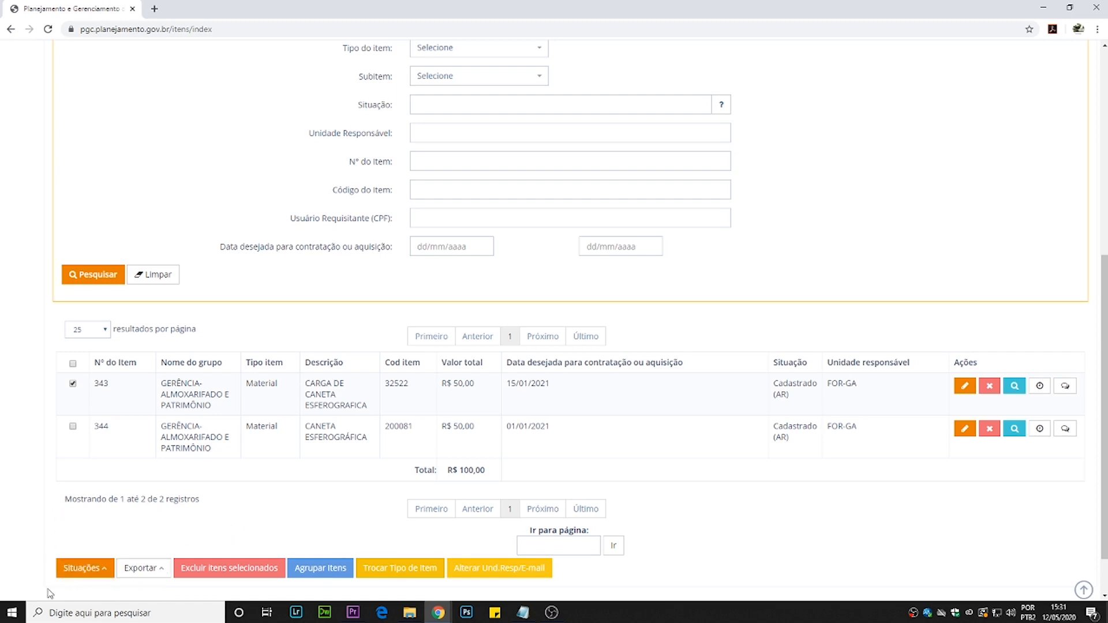
{"action": "left_click", "coordinate": [105, 568]}
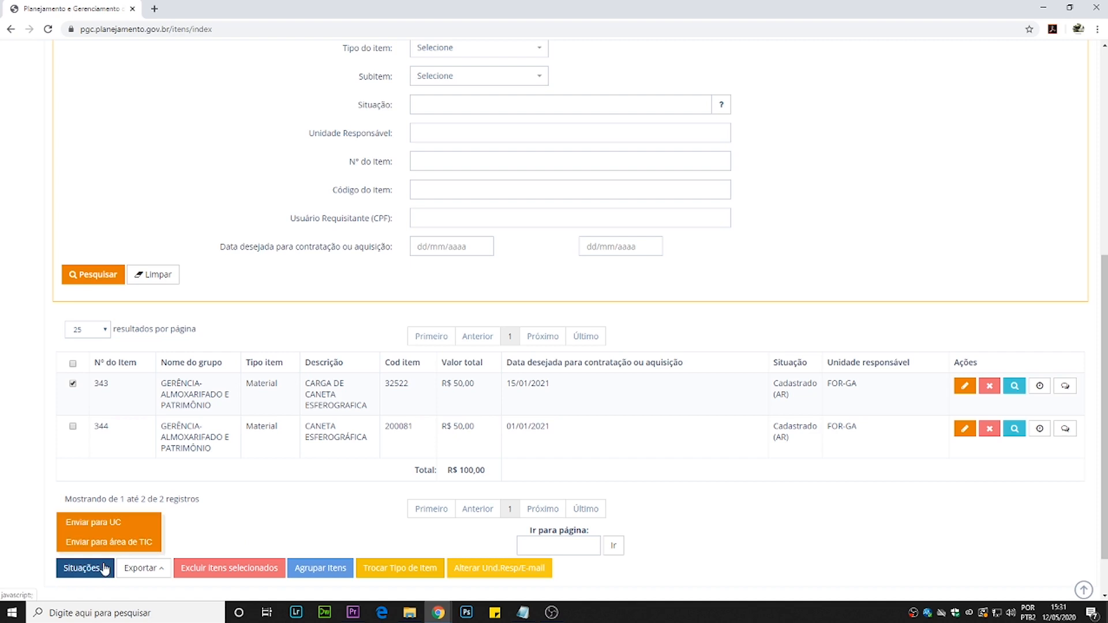
{"action": "left_click", "coordinate": [99, 522]}
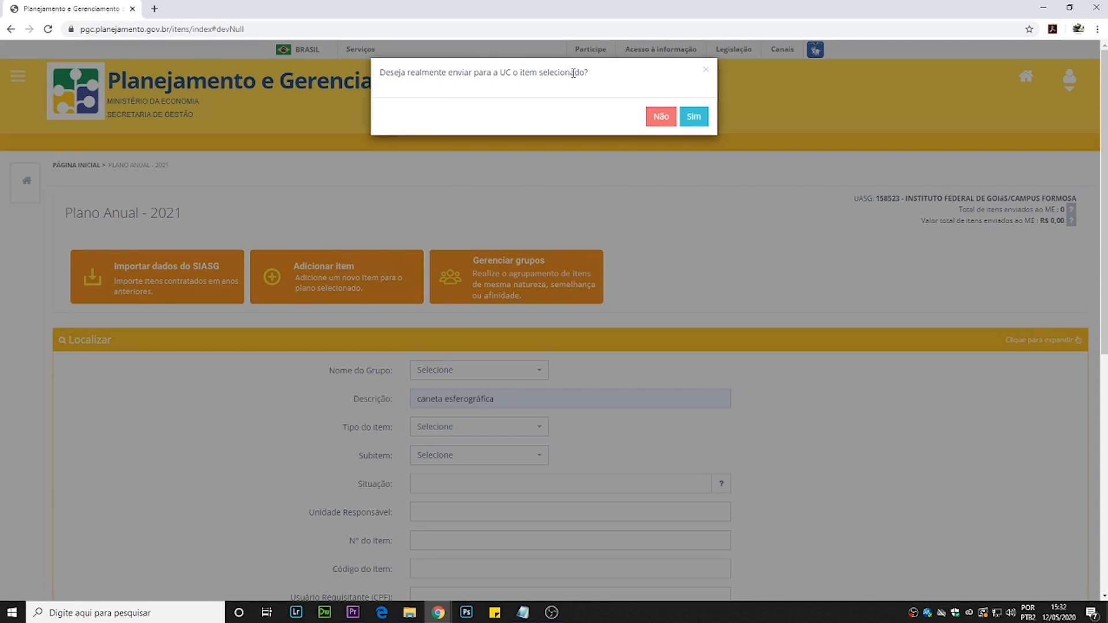
{"action": "left_click", "coordinate": [695, 117]}
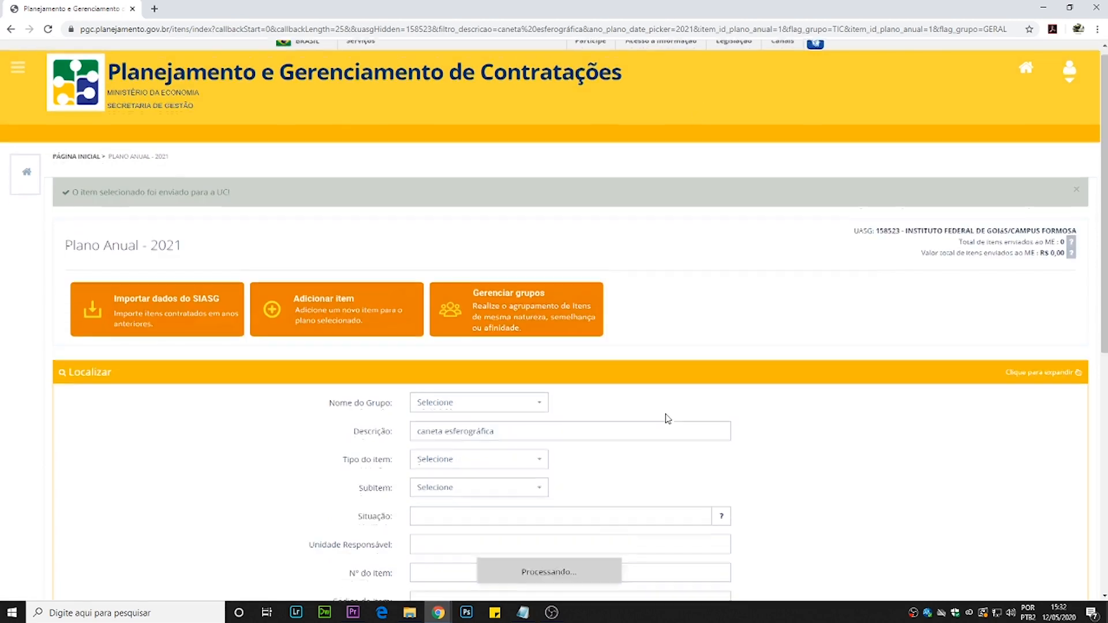
Examine the status and available actions of items 343 and 344 in the annual plan's item list
{"action": "scroll", "coordinate": [668, 415], "scroll_direction": "down", "scroll_amount": 7}
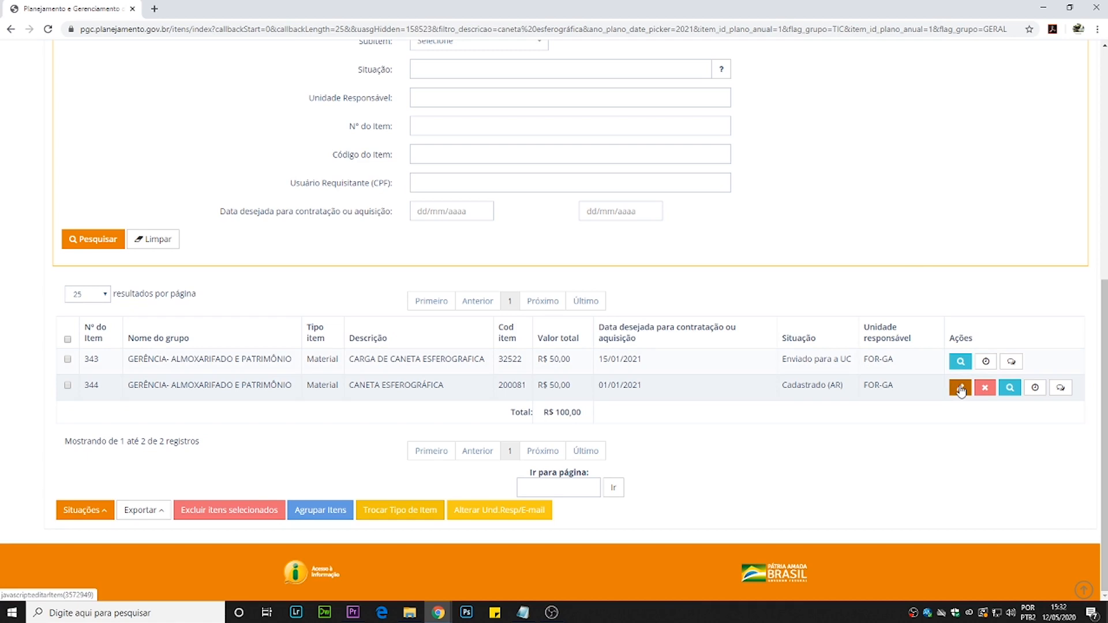
{"action": "scroll", "coordinate": [856, 158], "scroll_direction": "up", "scroll_amount": 4}
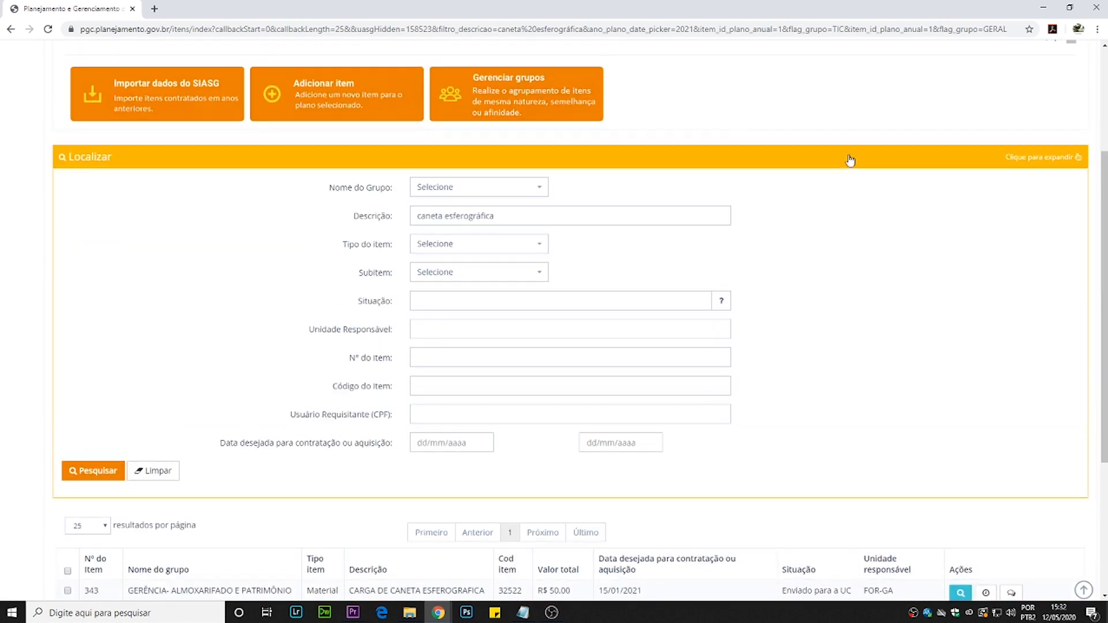
{"action": "scroll", "coordinate": [316, 103], "scroll_direction": "down", "scroll_amount": 2}
{"action": "mouse_move", "coordinate": [710, 198]}
{"action": "scroll", "coordinate": [844, 261], "scroll_direction": "up", "scroll_amount": 4}
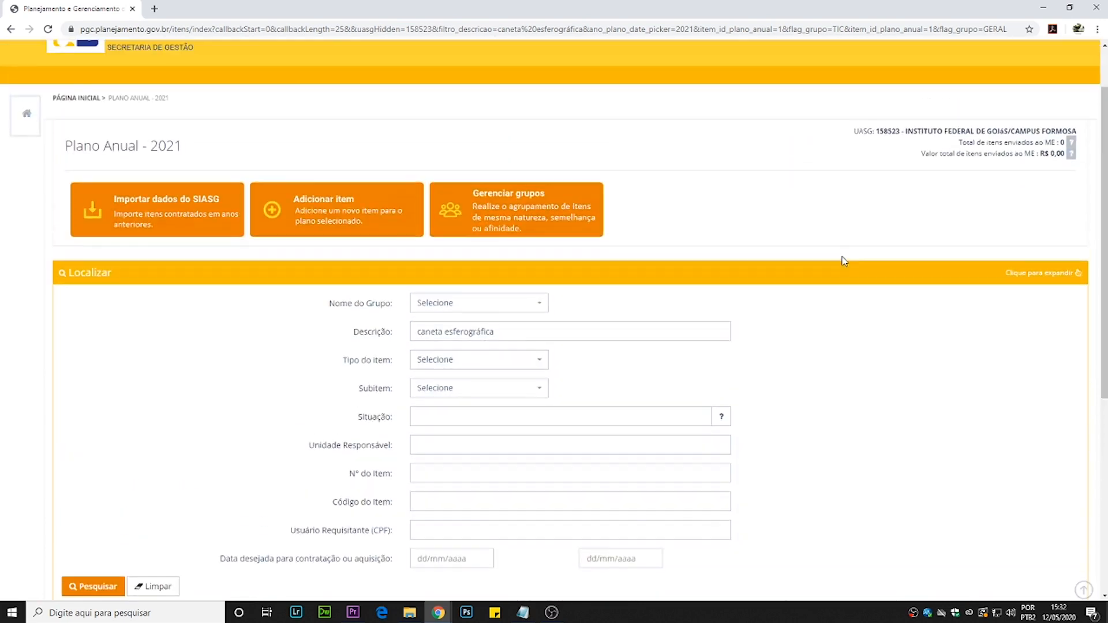
{"action": "scroll", "coordinate": [844, 261], "scroll_direction": "down", "scroll_amount": 4}
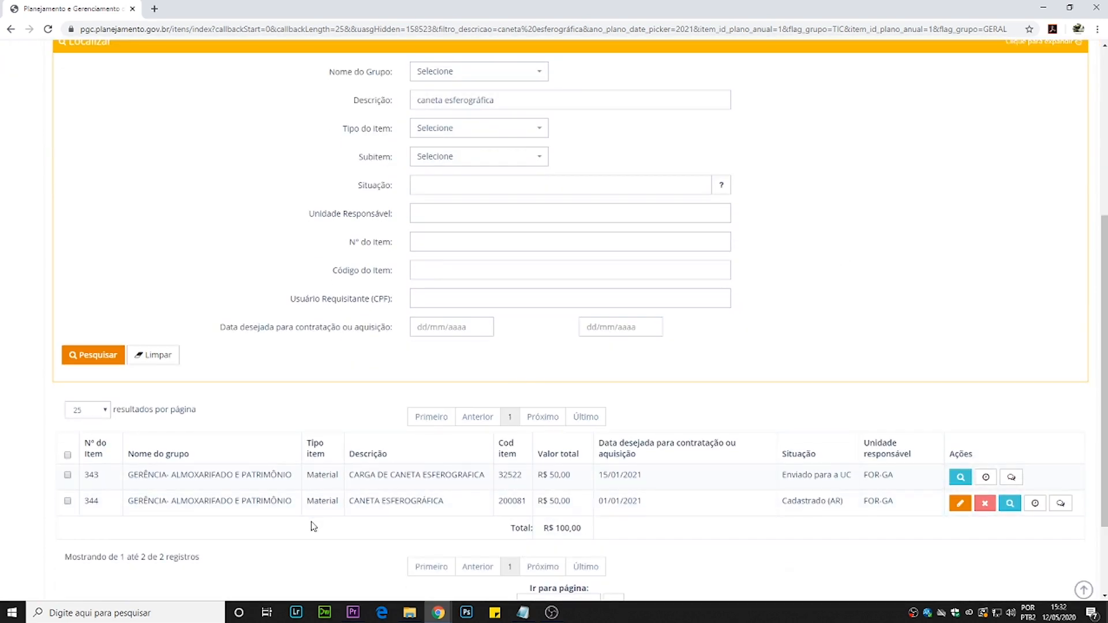